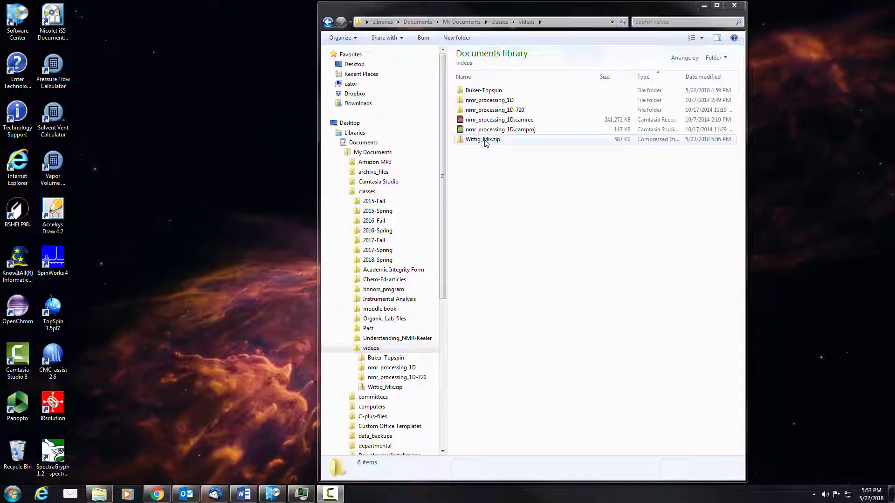
Extract Wittig_Mix.zip with 7-Zip Extract Here, then launch TopSpin 3.5pl7 from the desktop.
right_click(461, 139)
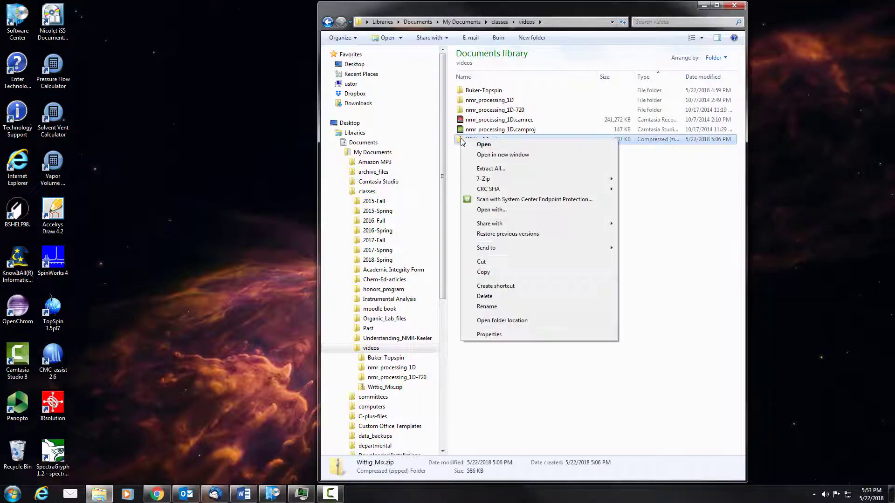
mouse_move(485, 181)
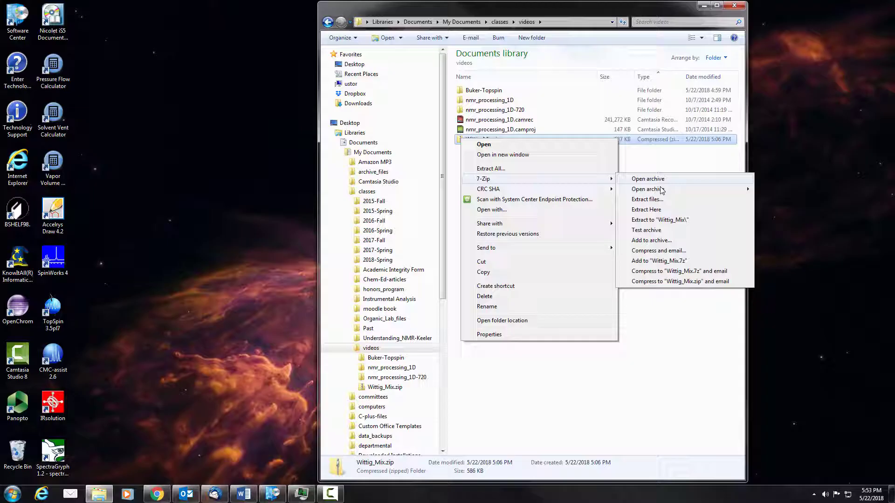
click(649, 211)
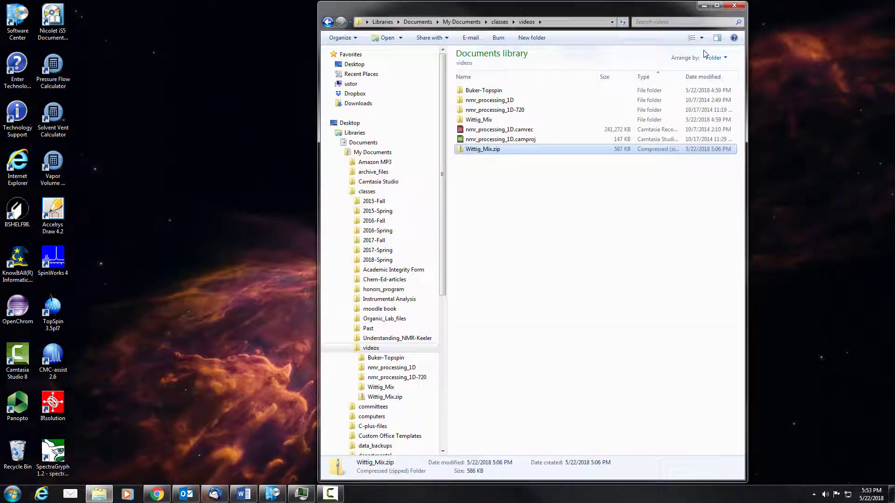
click(704, 5)
double_click(52, 307)
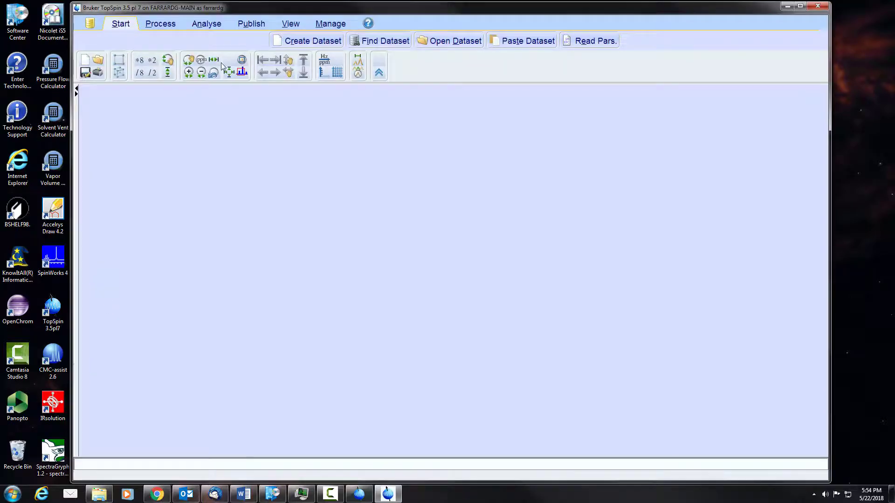
Maximize the TopSpin window, then expand, narrow and collapse the data browser panel.
click(799, 6)
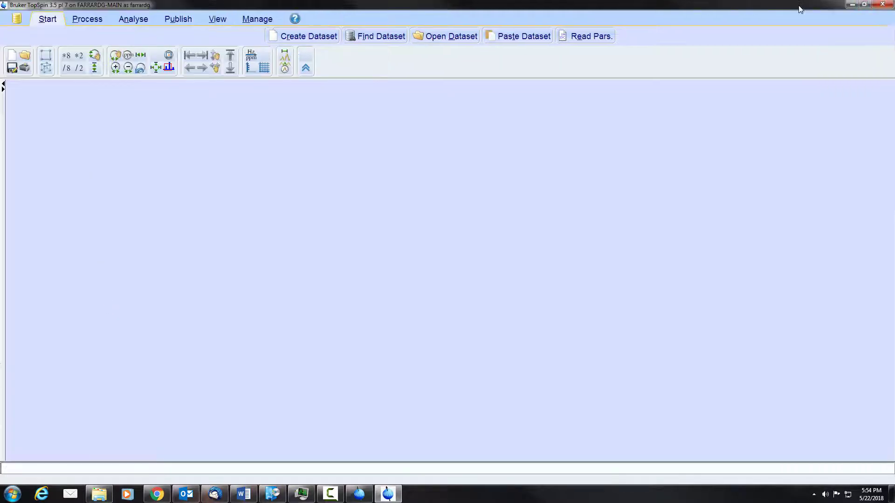
click(2, 86)
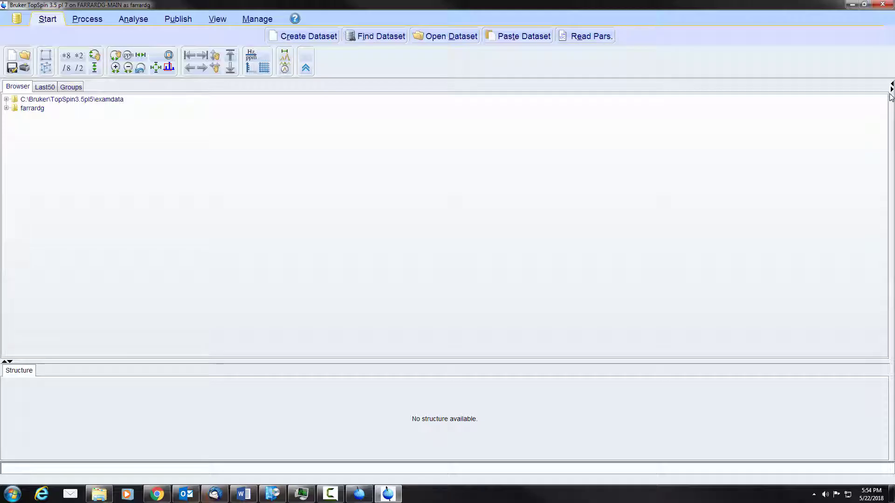
drag(888, 97, 137, 101)
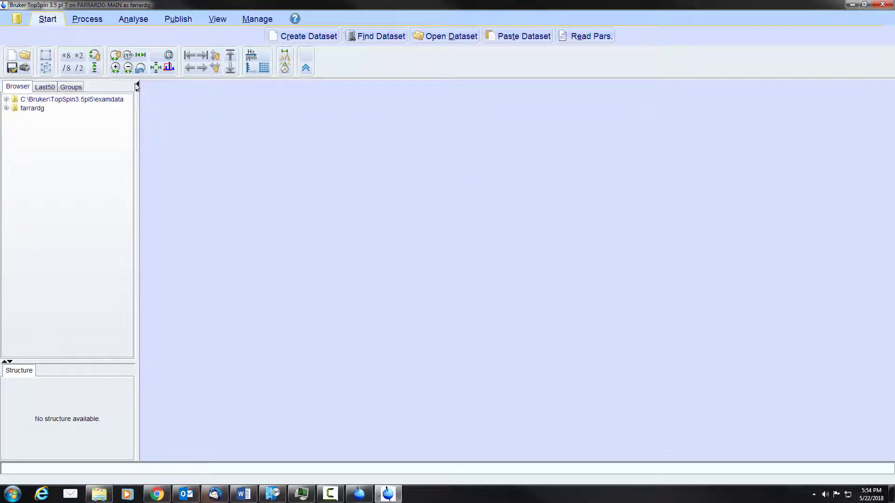
click(137, 84)
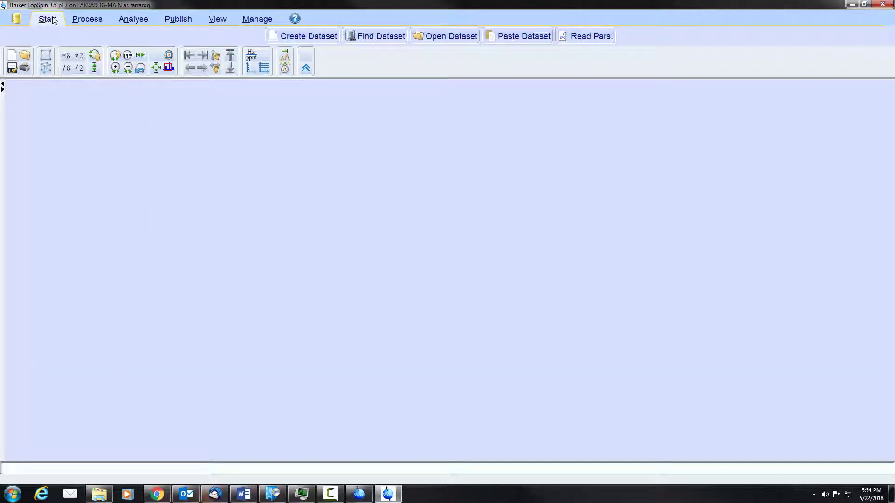
Open experiment 1 from My Documents\classes\videos\Wittig_Mix and display its proton spectrum.
click(446, 37)
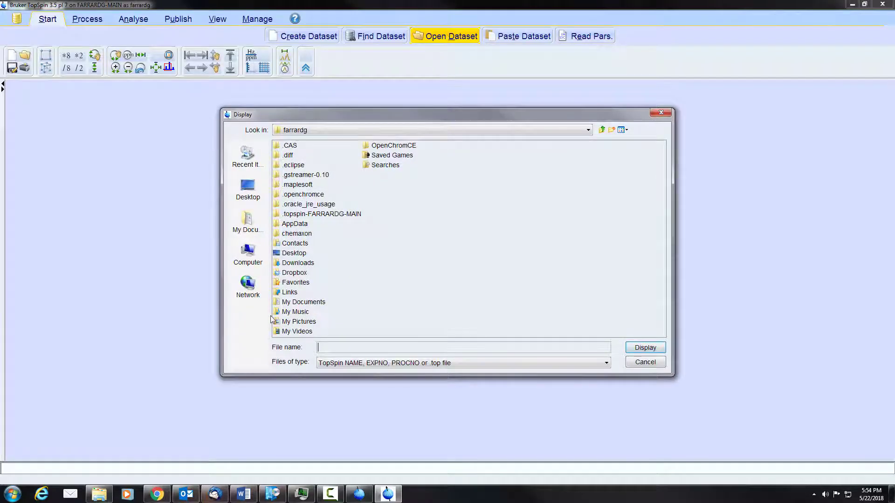
double_click(279, 303)
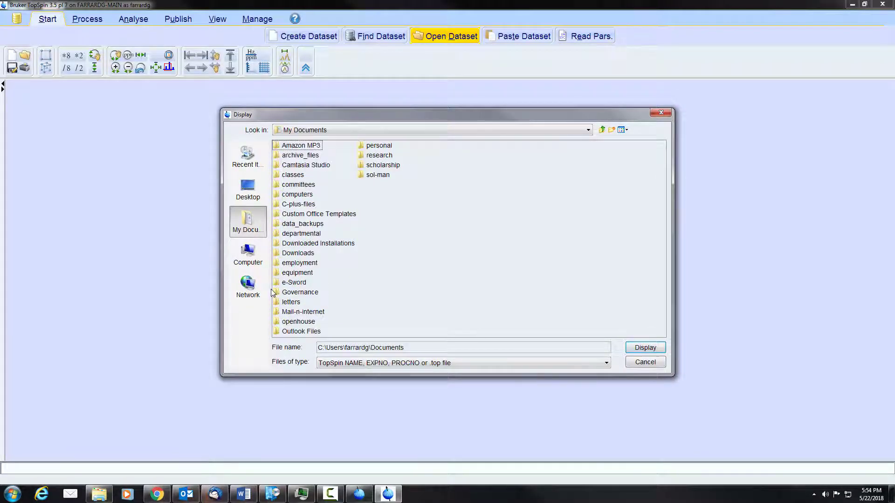
double_click(277, 177)
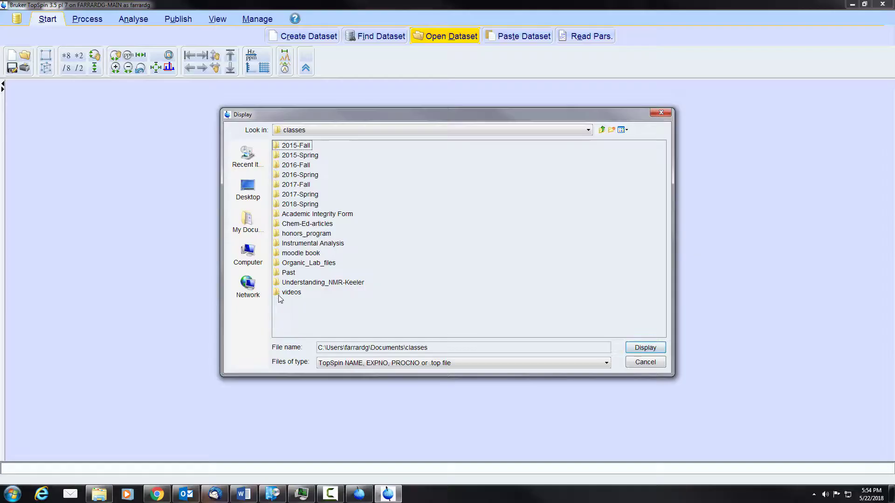
click(277, 293)
double_click(277, 295)
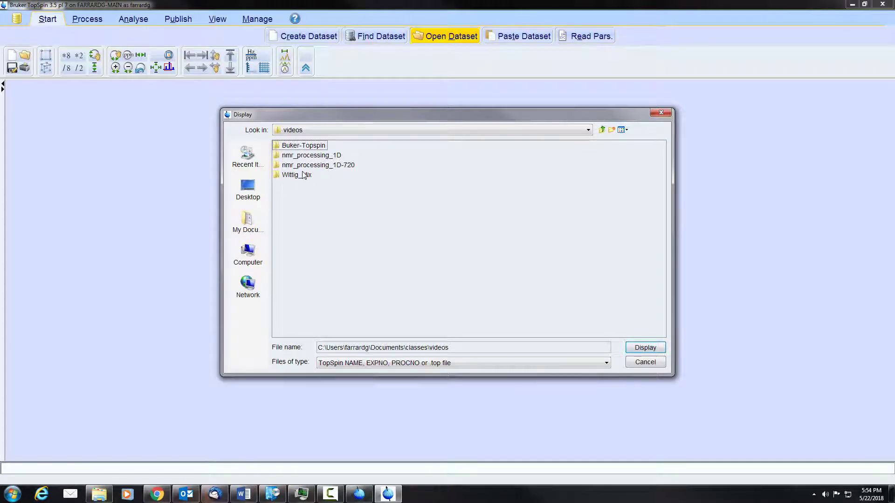
double_click(277, 177)
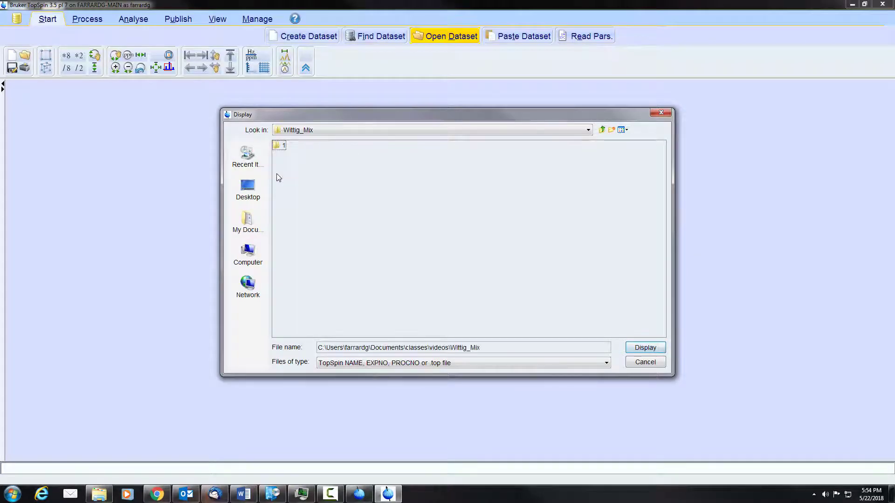
click(278, 147)
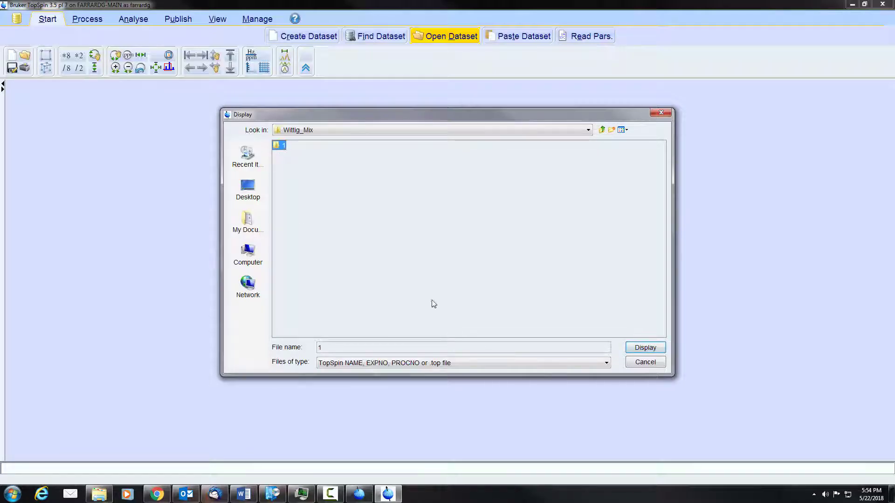
click(644, 349)
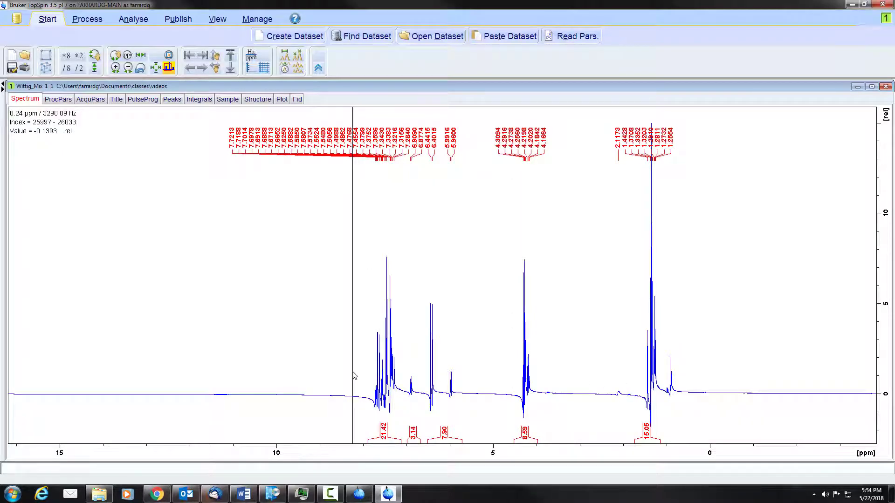
Measure a peak spacing, zoom onto the 4.3–4.15 ppm multiplet, then return to 8–1 ppm.
drag(353, 375, 693, 371)
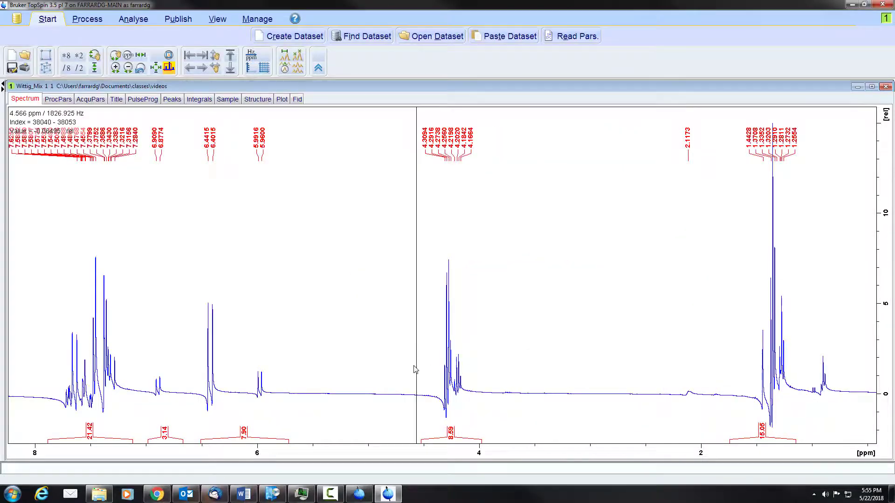
drag(400, 365, 506, 365)
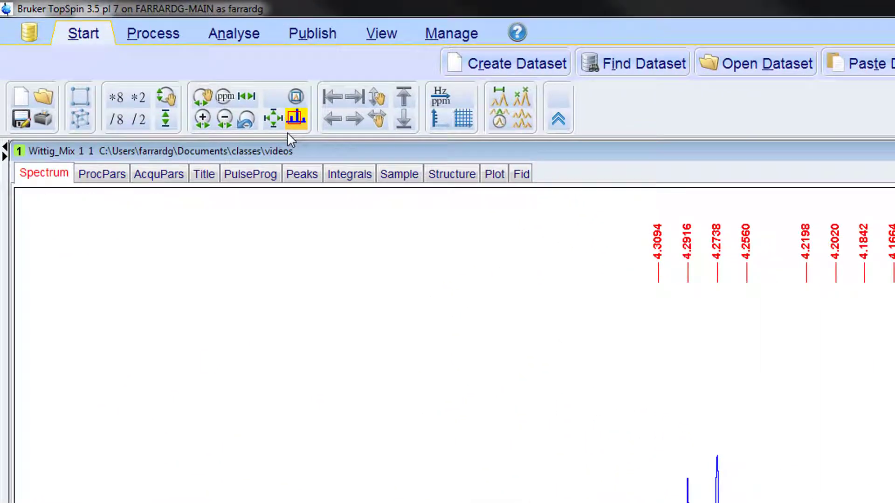
click(246, 120)
click(246, 120)
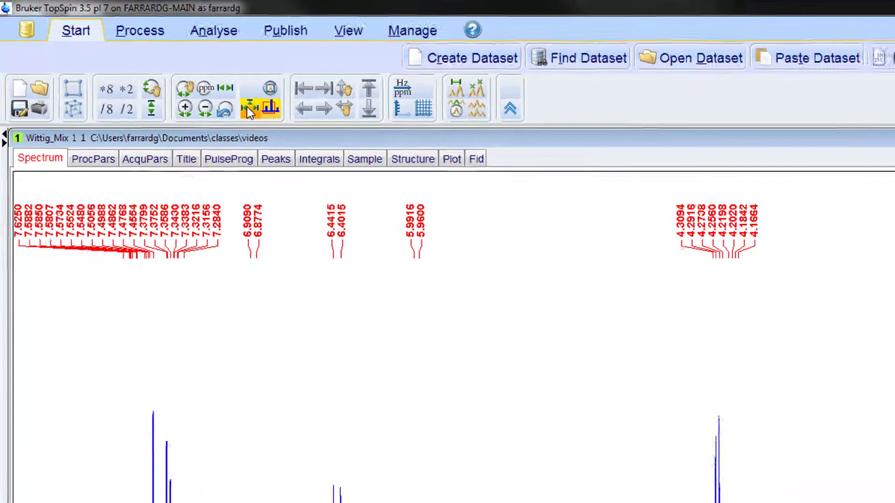
Show the full spectrum and expand the 8–0.5 ppm region.
click(282, 121)
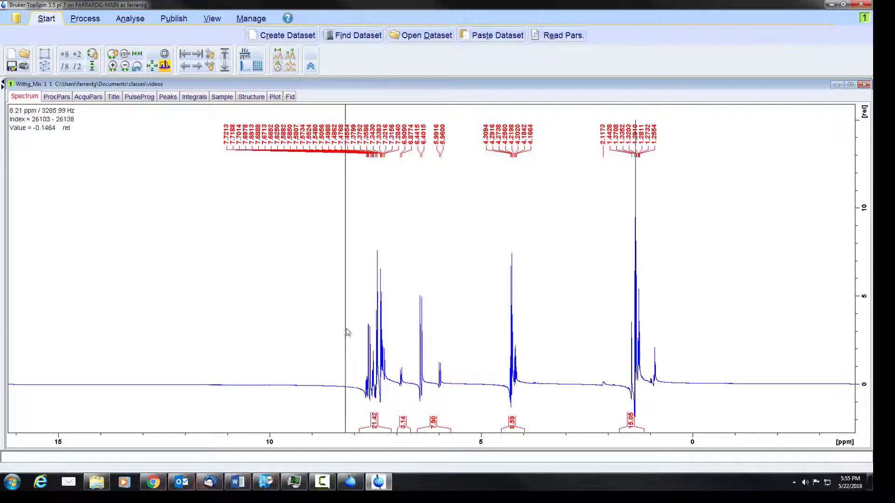
drag(347, 330, 671, 330)
click(671, 330)
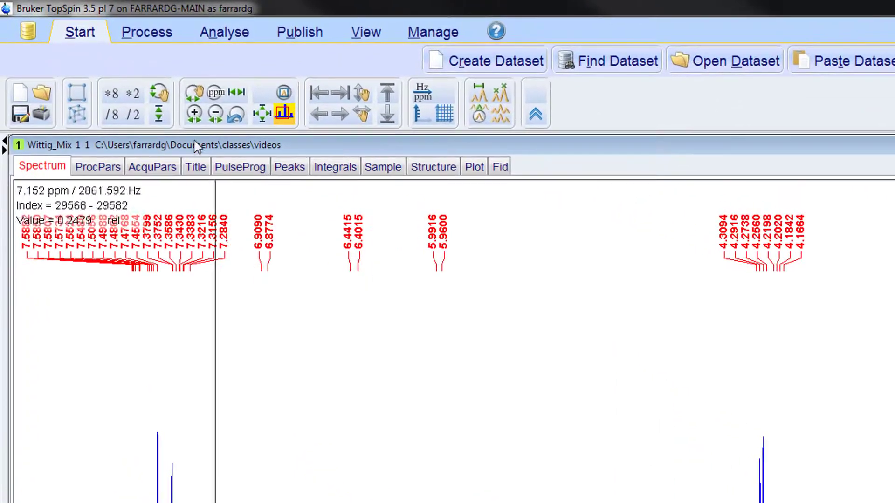
Apply automatic 0th+1st order phase correction (apk), leaving manual phasing without saving.
click(145, 36)
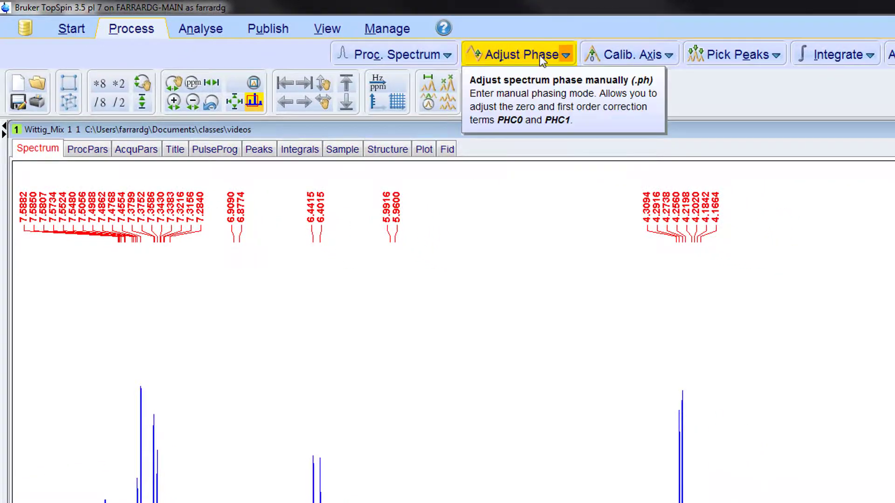
click(566, 56)
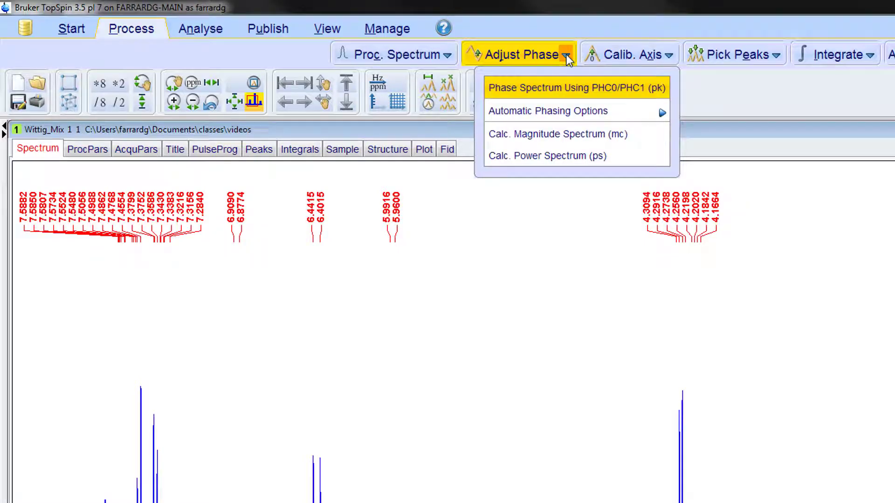
mouse_move(565, 114)
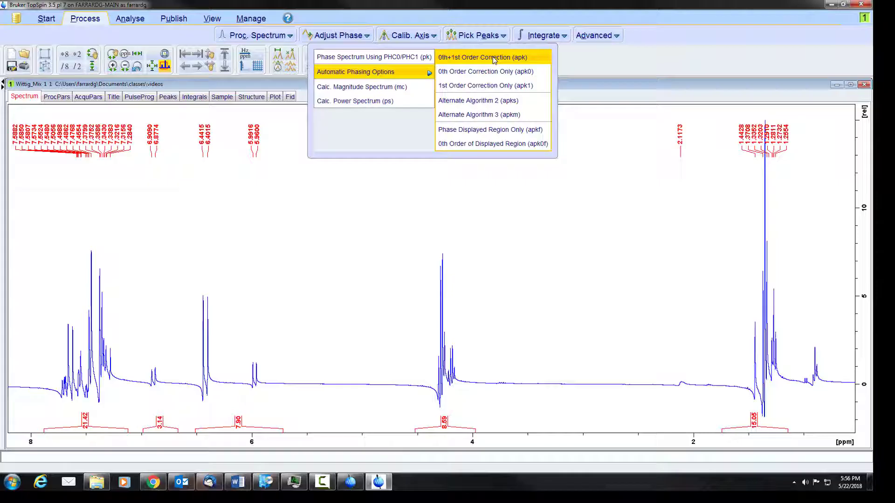
click(513, 61)
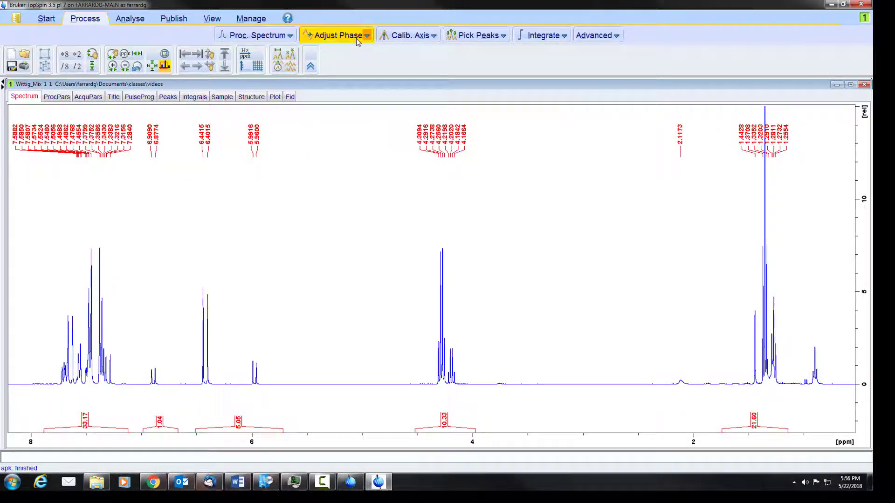
click(328, 37)
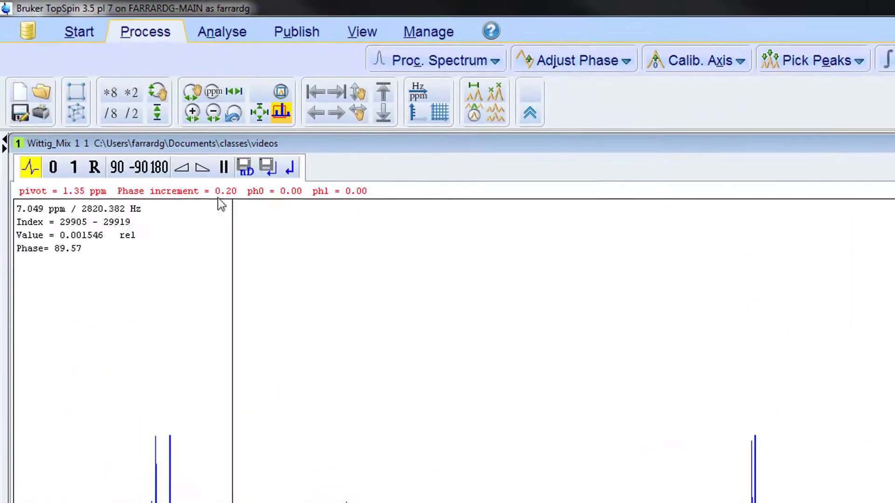
click(292, 173)
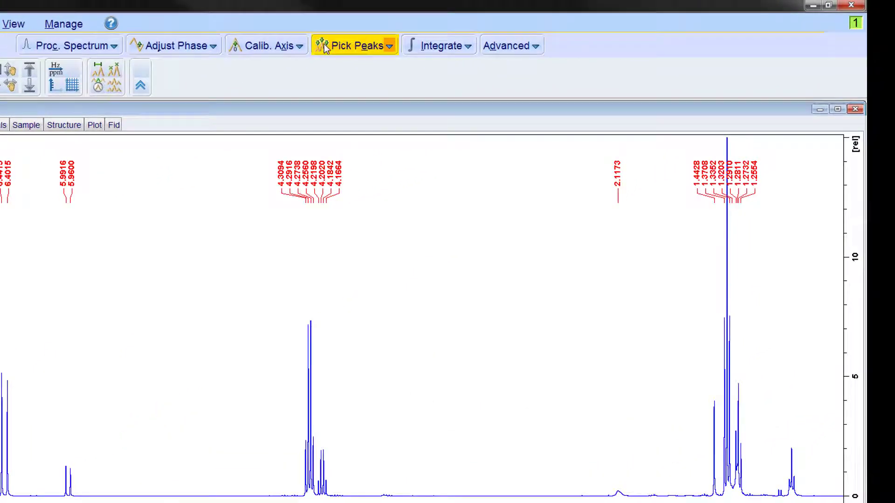
Enter manual peak picking and delete all 51 automatically picked peaks.
click(339, 47)
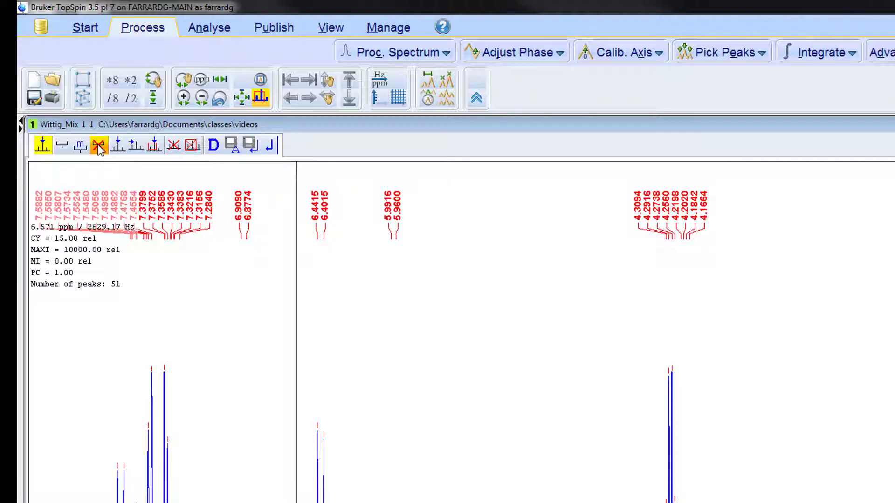
click(98, 146)
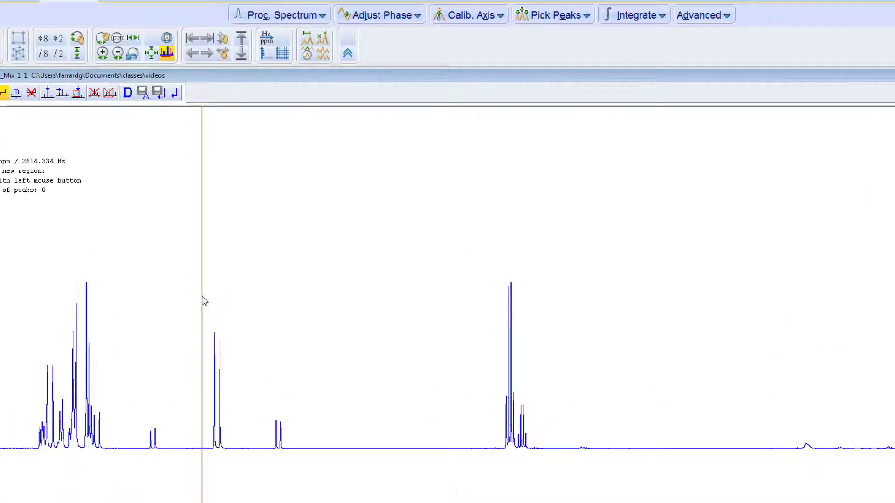
Pick the doublets at 6.44/6.40, near 6.9 and near 6.0 ppm.
drag(202, 309, 237, 377)
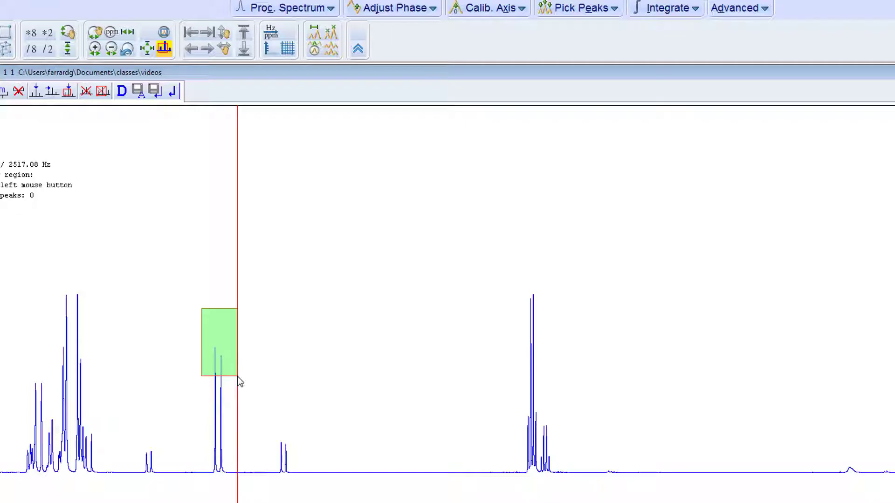
drag(237, 377, 236, 376)
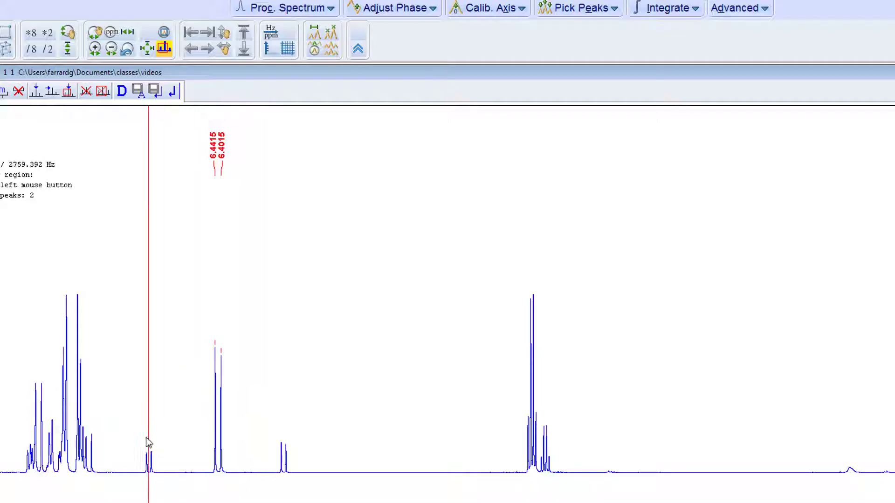
drag(138, 436, 160, 462)
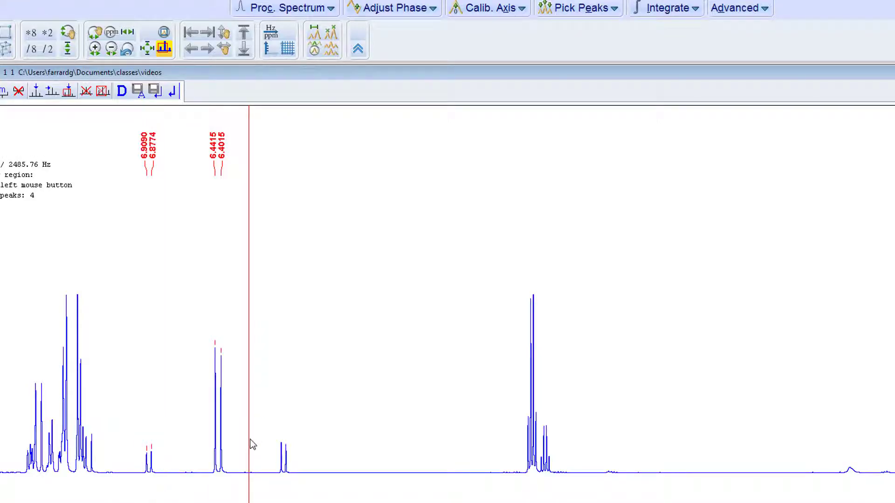
drag(268, 426, 296, 459)
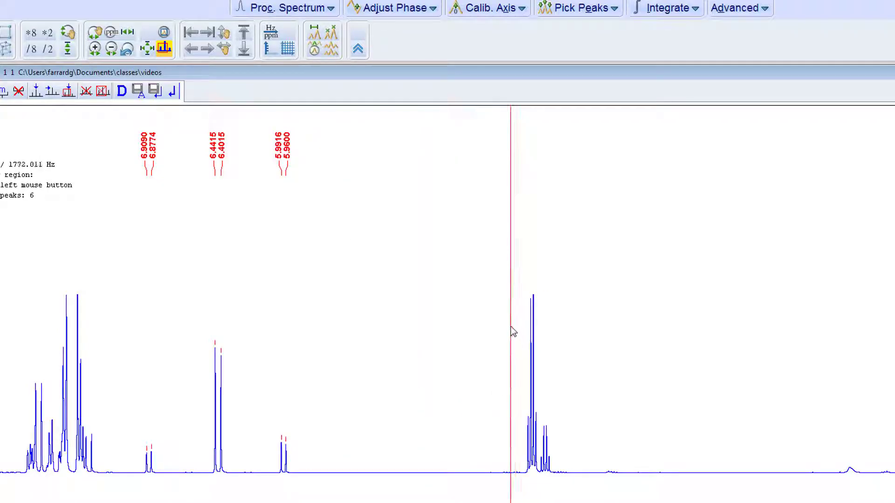
Pick the 4.31–4.18 ppm multiplet peaks and the 1.37–1.27 ppm signal.
drag(507, 327, 563, 363)
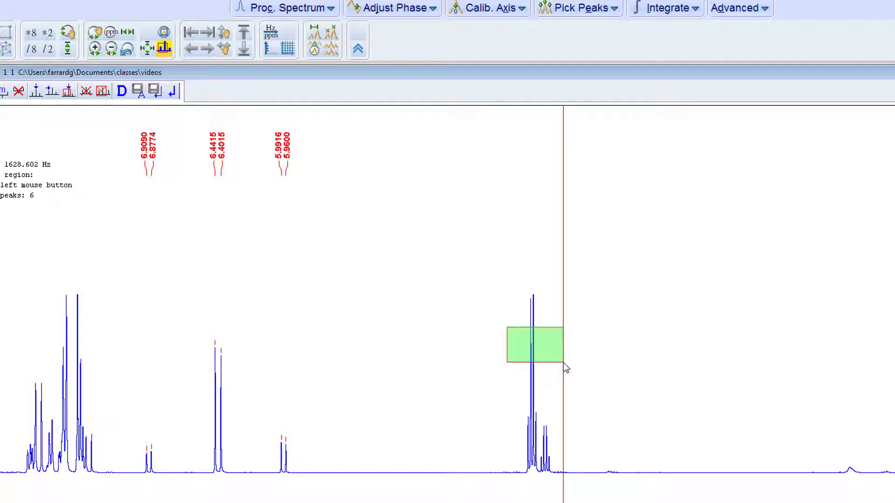
drag(563, 363, 563, 362)
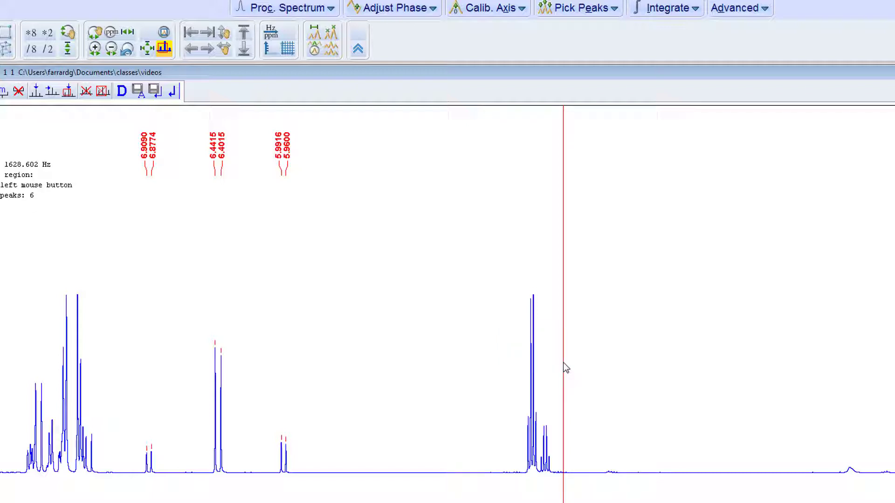
drag(524, 280, 538, 309)
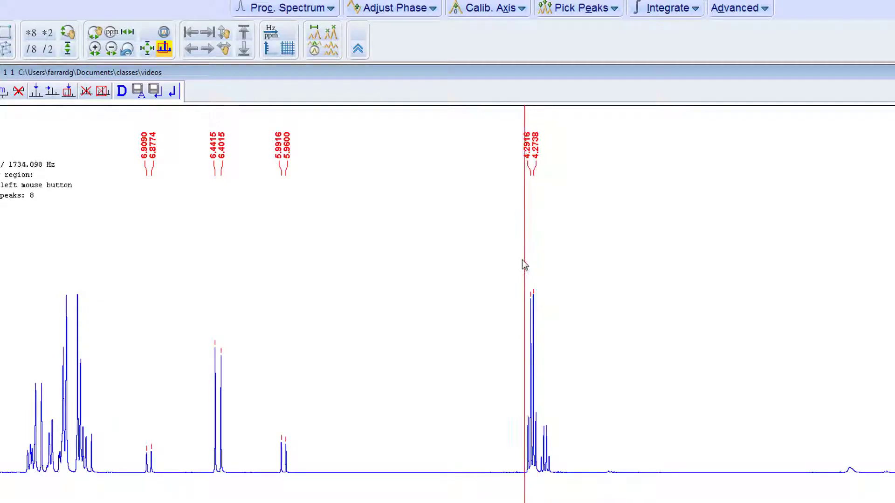
drag(514, 262, 556, 439)
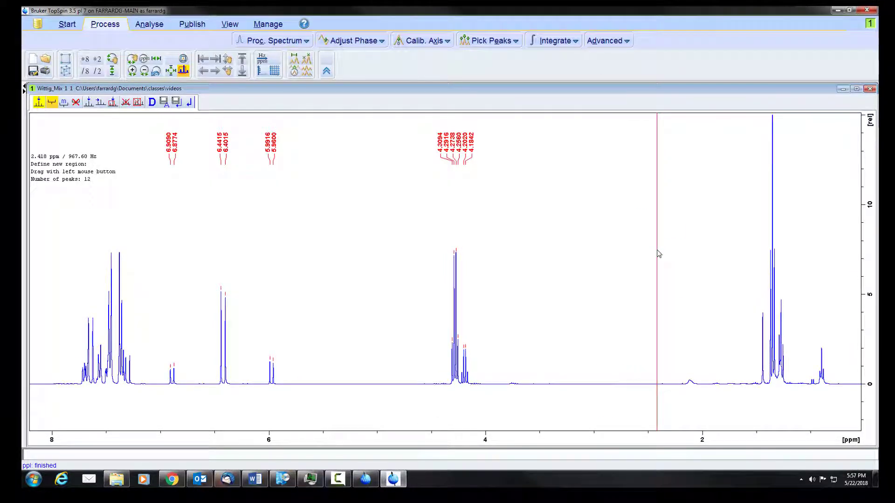
scroll(723, 200, up, 3)
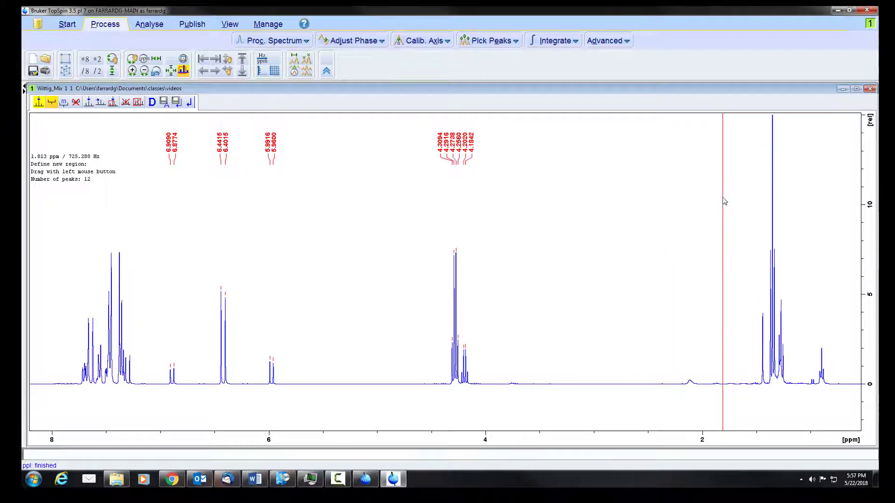
scroll(724, 200, down, 1)
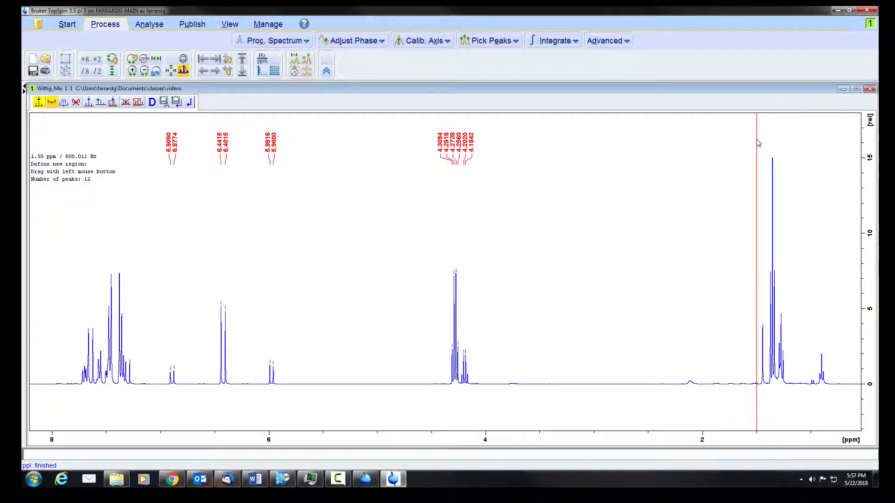
drag(765, 135, 779, 287)
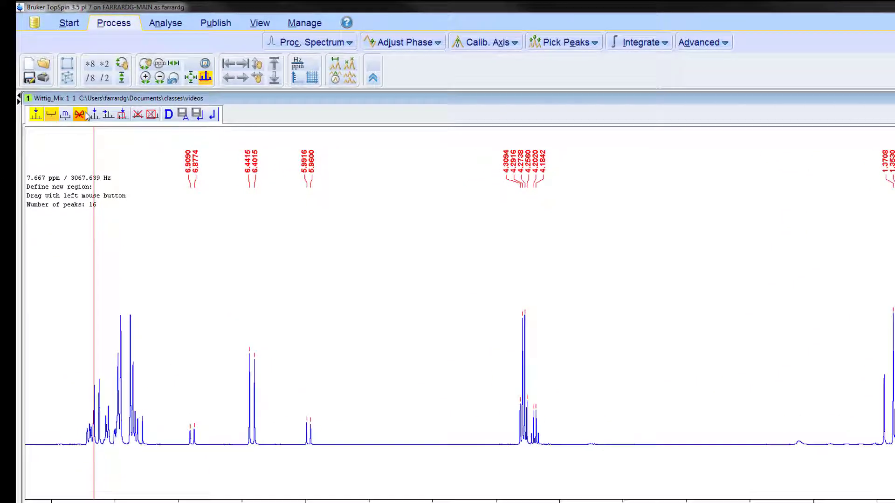
Zoom into the aromatic region and pick peaks from 7.67 to 7.37 ppm, totalling 26.
click(51, 120)
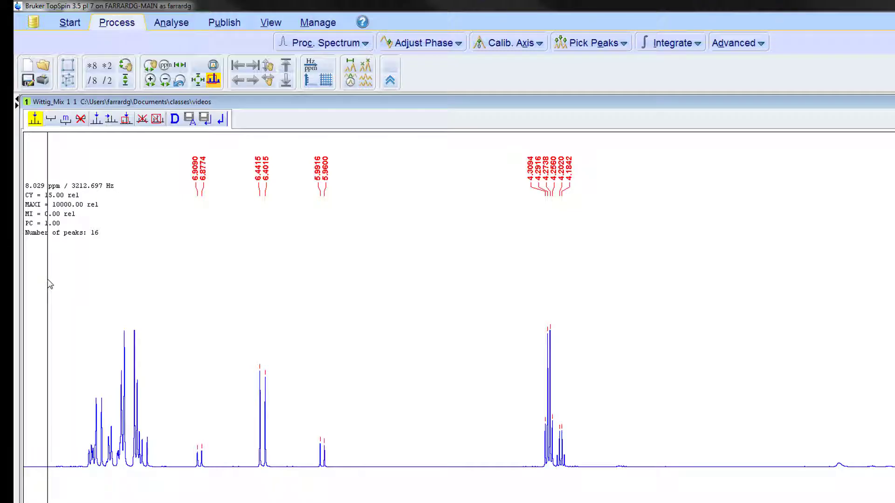
drag(46, 282, 174, 289)
click(174, 289)
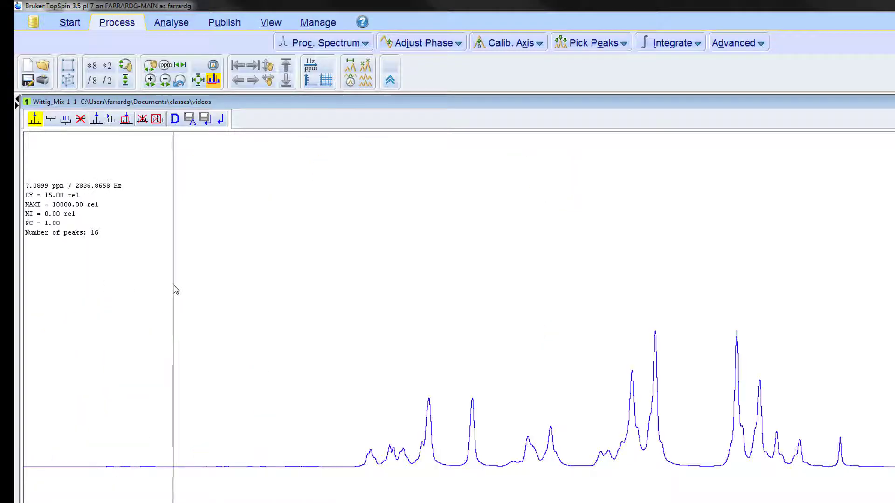
click(50, 121)
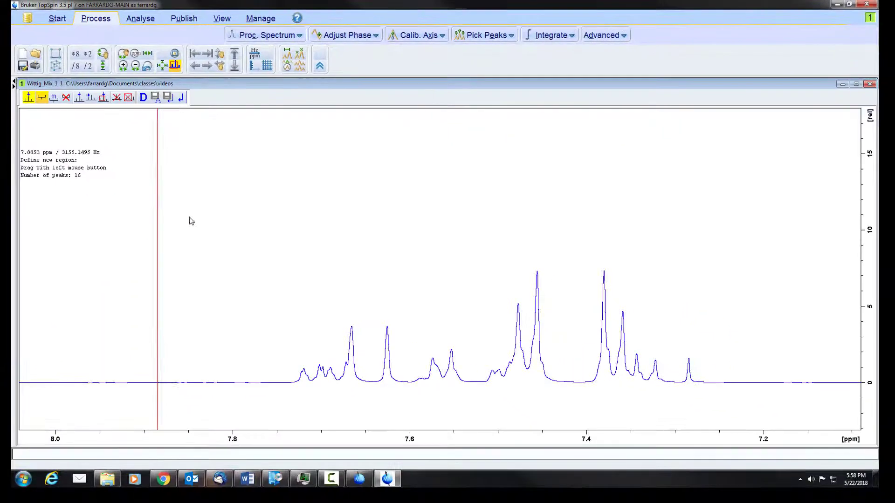
drag(342, 289, 472, 373)
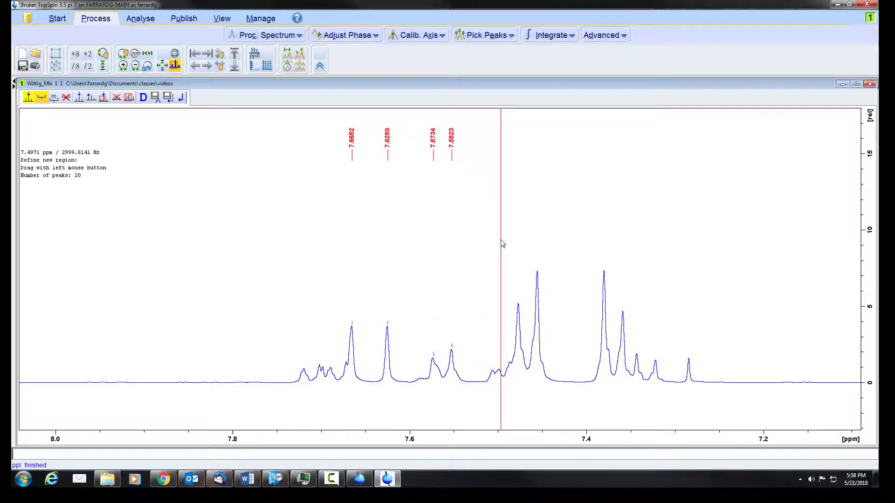
drag(500, 239, 664, 368)
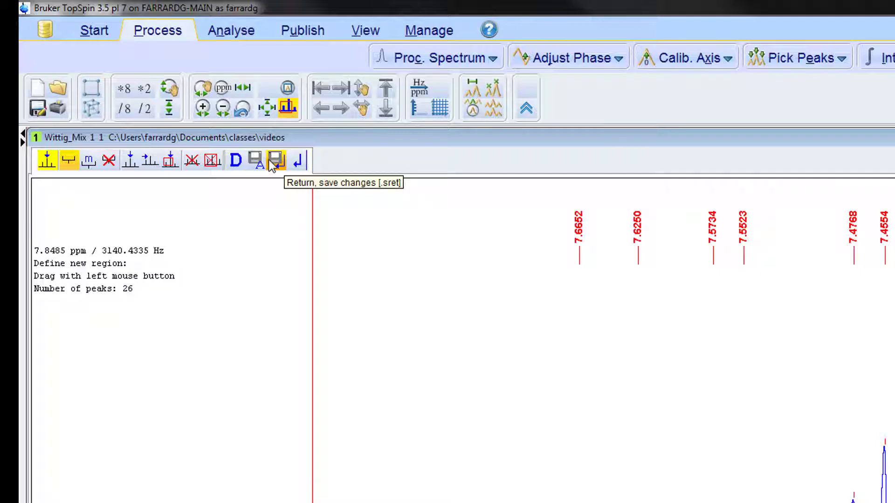
Save the 26 picked peaks, restore the previous zoom, and delete all integrals in manual integration.
click(276, 163)
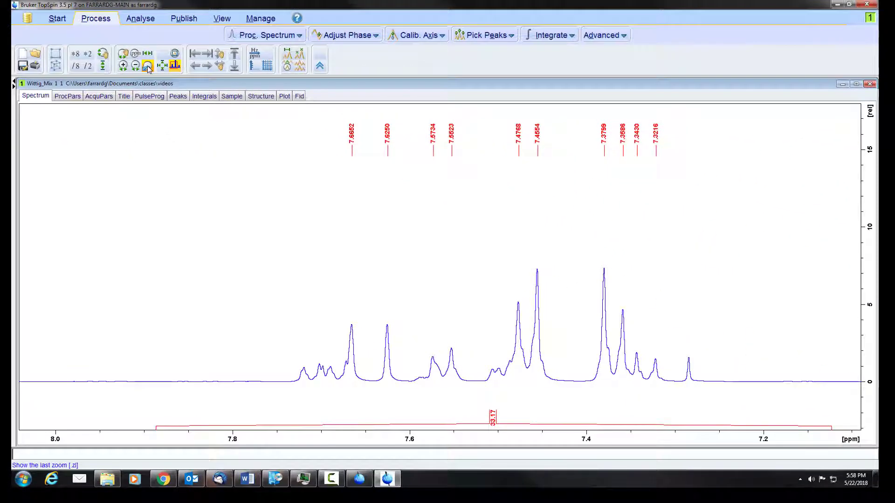
click(147, 68)
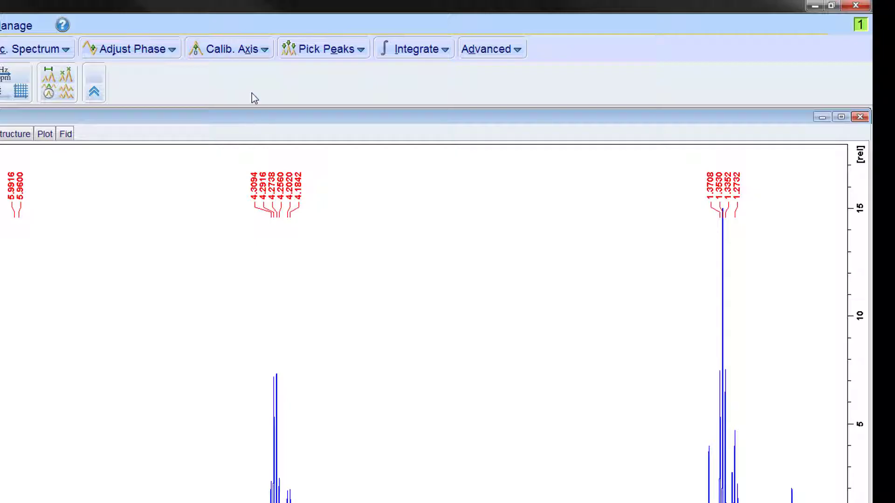
click(408, 50)
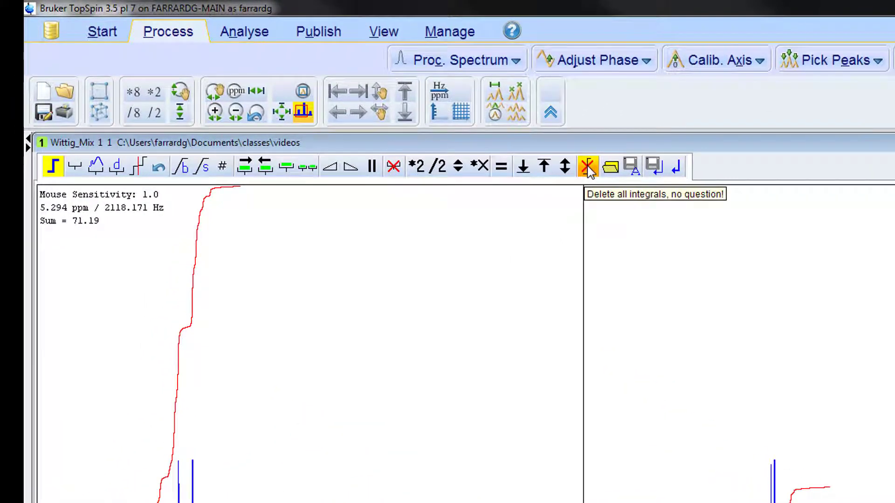
click(588, 170)
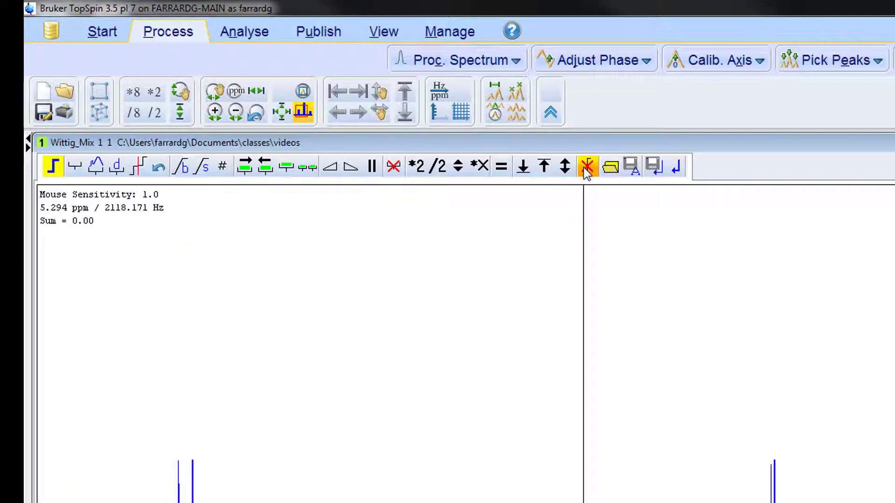
Define an integral region across the doublet near 6.9 ppm.
click(75, 168)
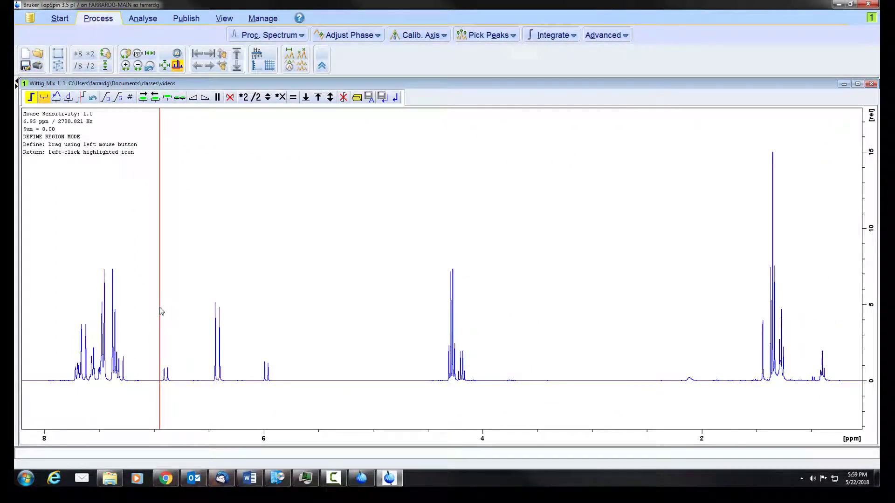
drag(160, 311, 172, 312)
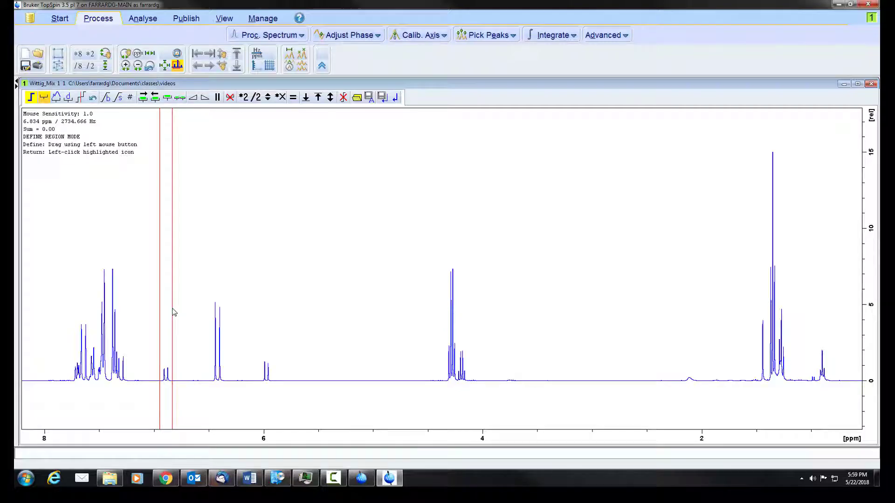
drag(173, 312, 274, 321)
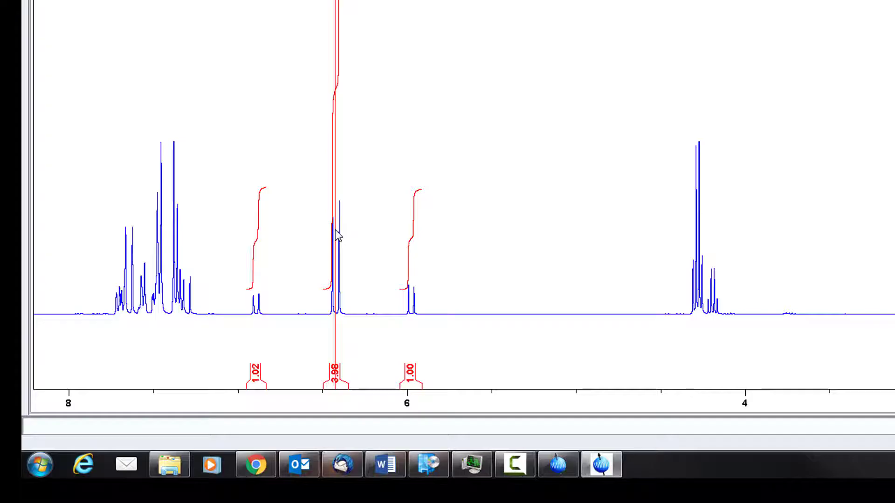
Calibrate the 6.4 ppm integral to 1.00 so the others read 0.26 and 0.25.
right_click(335, 230)
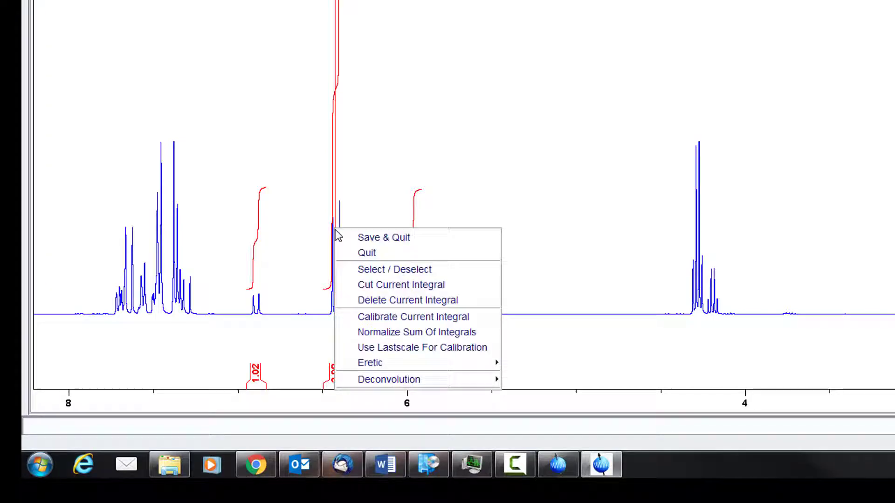
click(452, 316)
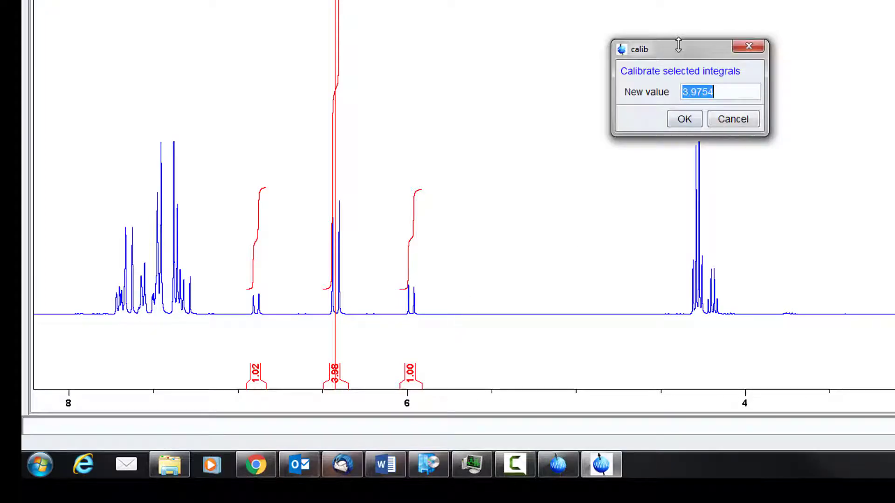
drag(614, 48, 565, 42)
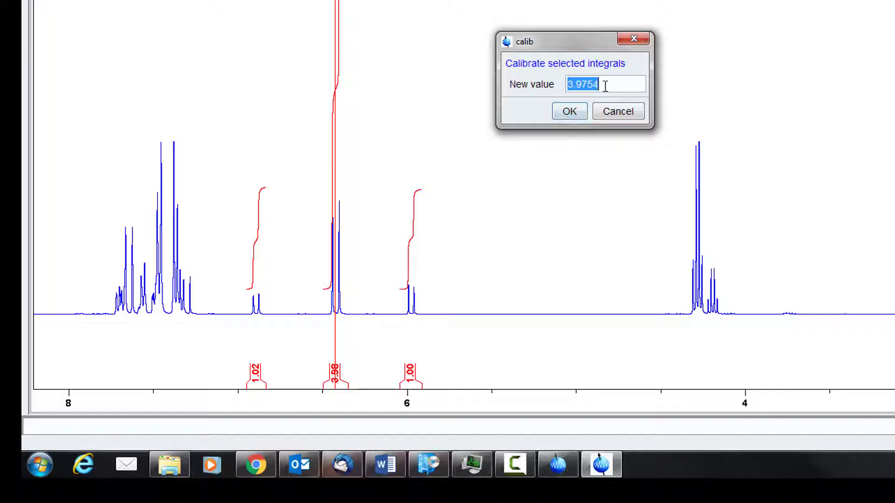
text(1)
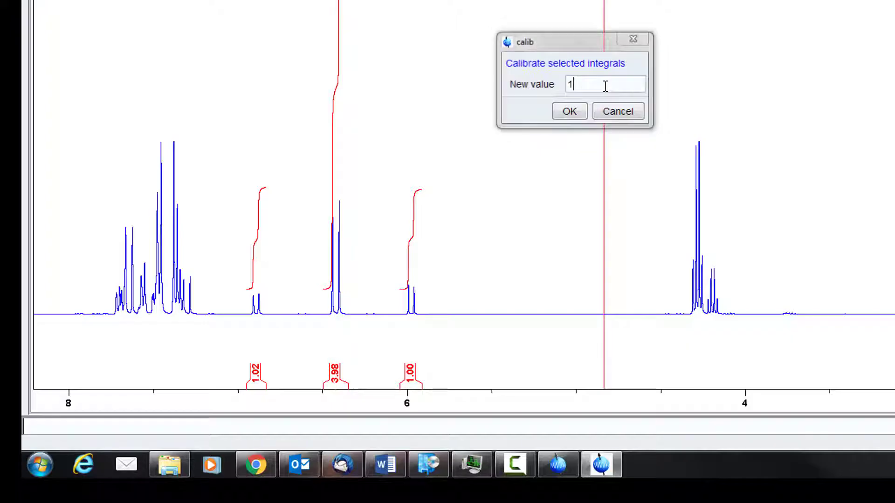
key(Return)
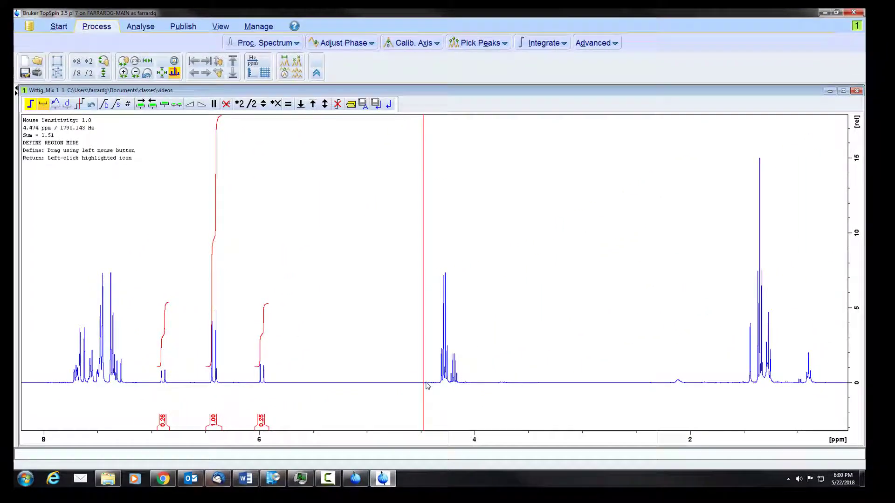
Zoom to the 4.2 ppm region and integrate the 4.3 and 4.2 ppm multiplets (2.00, 0.62).
click(44, 104)
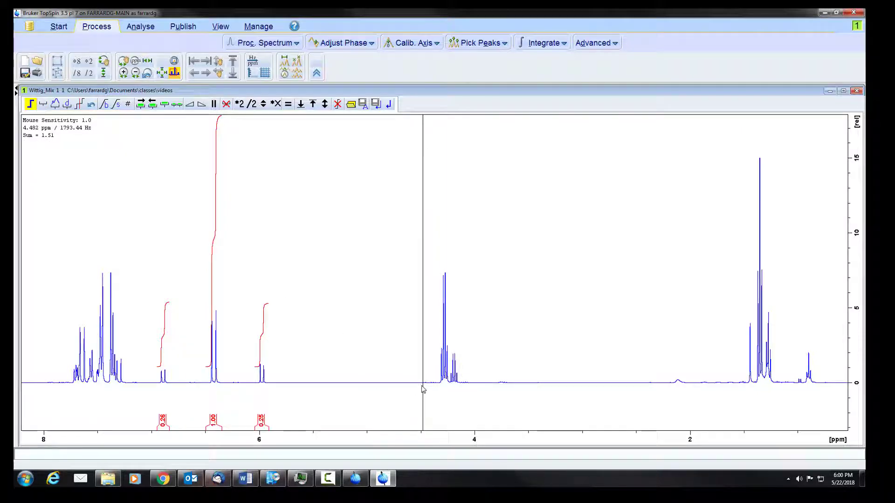
drag(408, 390, 480, 390)
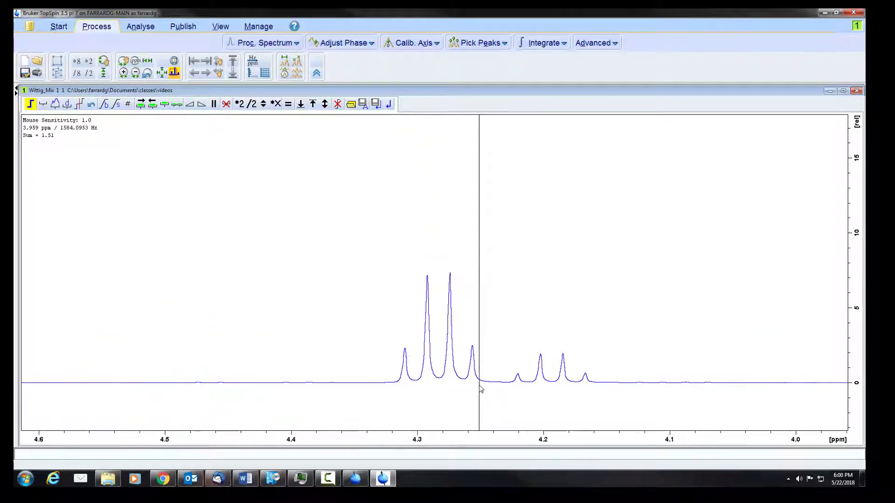
click(43, 104)
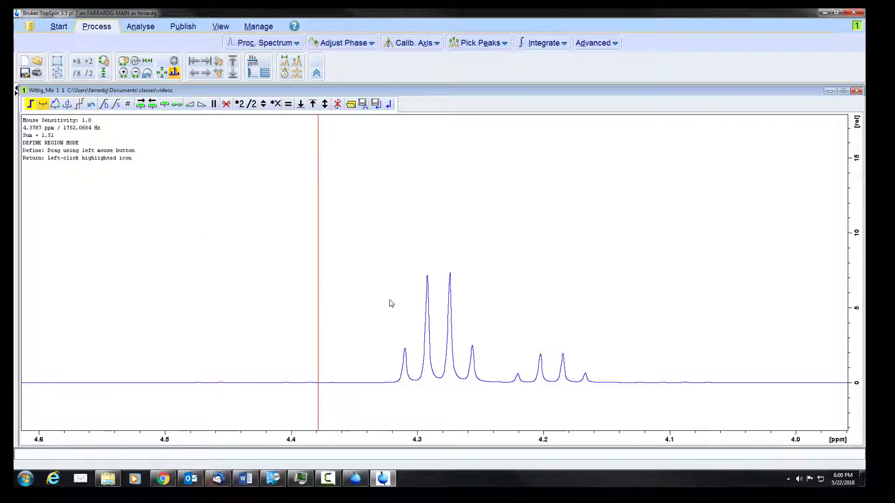
drag(388, 313, 600, 321)
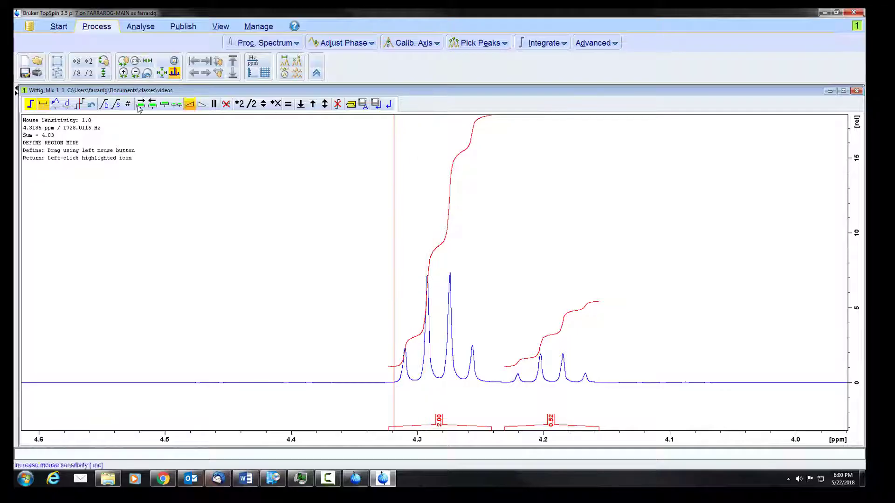
click(147, 76)
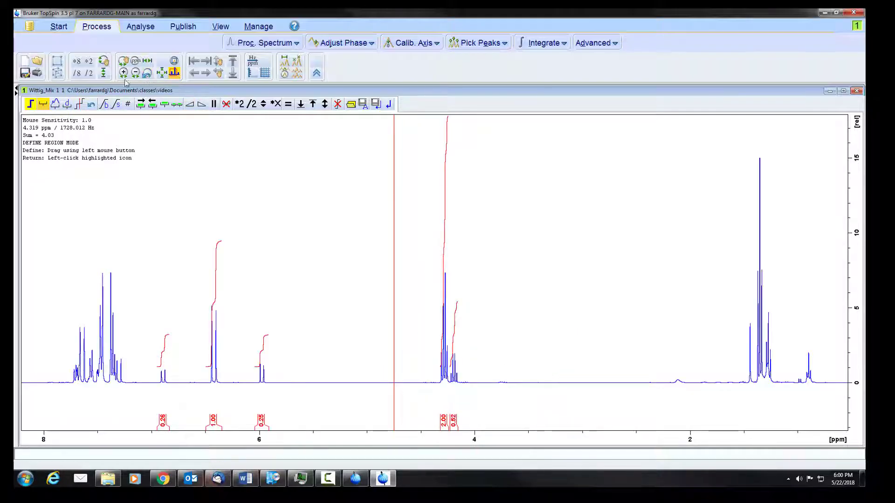
Zoom to 1.3 ppm and integrate the triplets near 1.35 and 1.28 ppm (3.06, 1.46).
click(45, 107)
drag(713, 297, 795, 299)
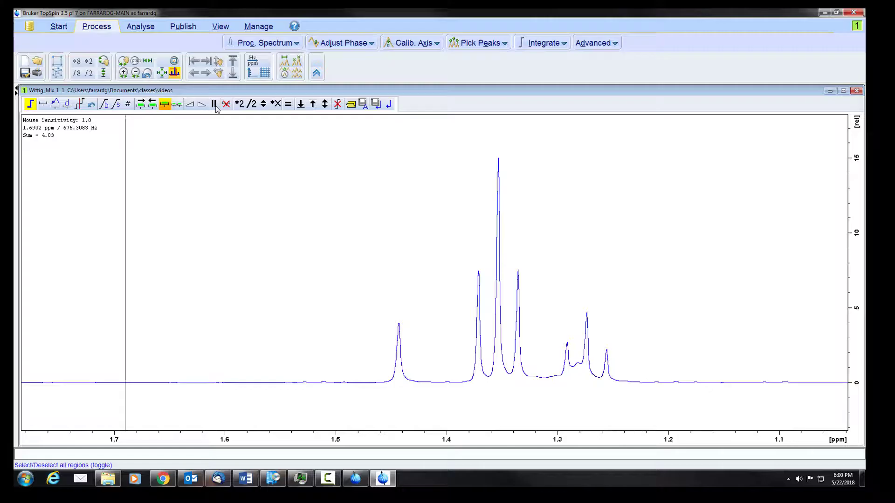
click(42, 104)
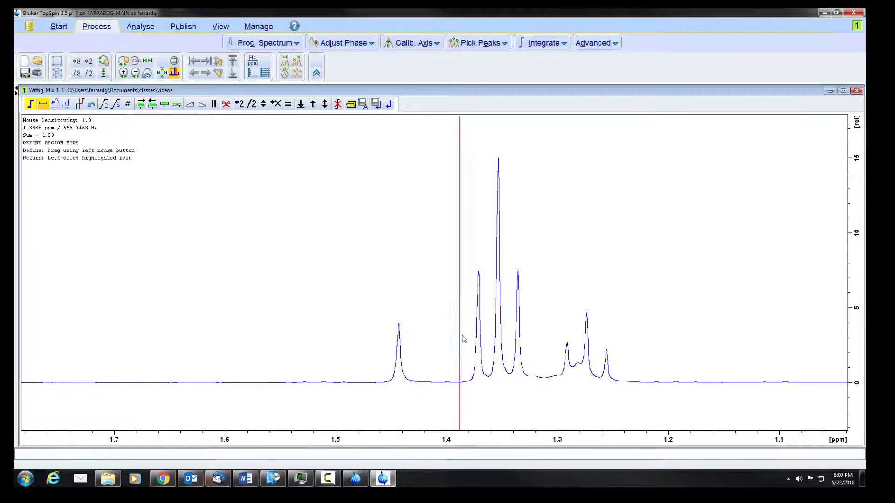
drag(459, 336, 537, 338)
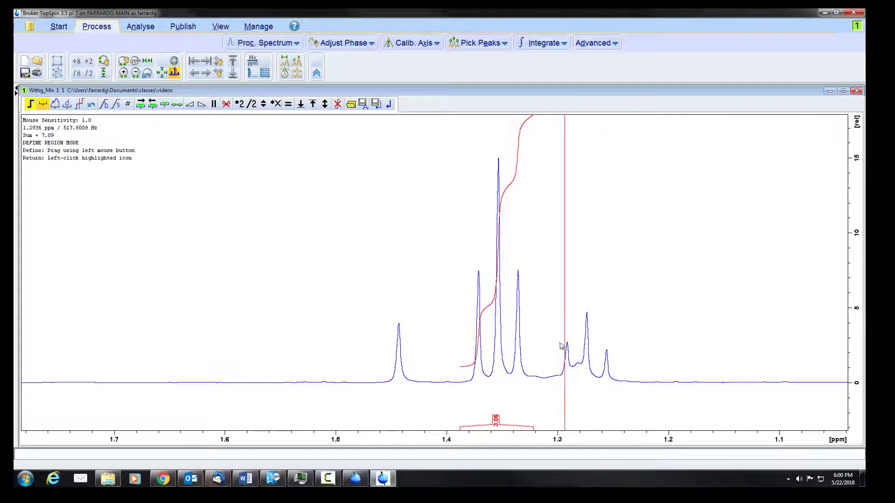
drag(556, 345, 621, 347)
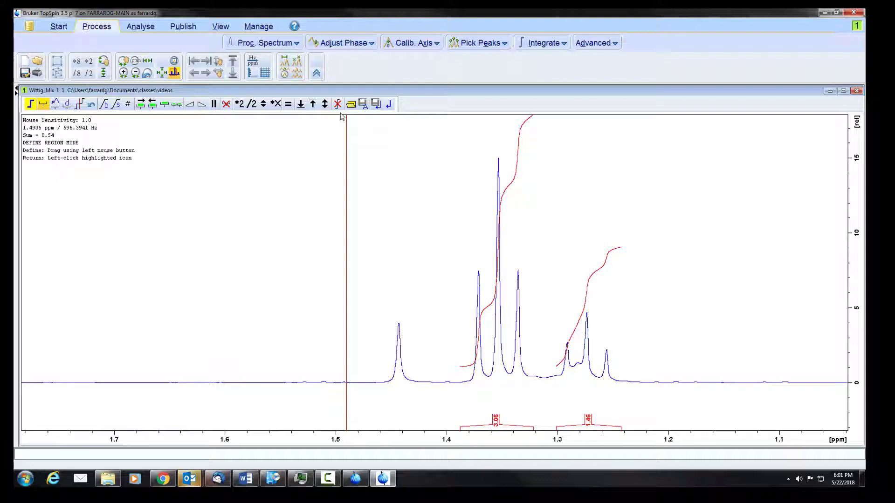
click(146, 73)
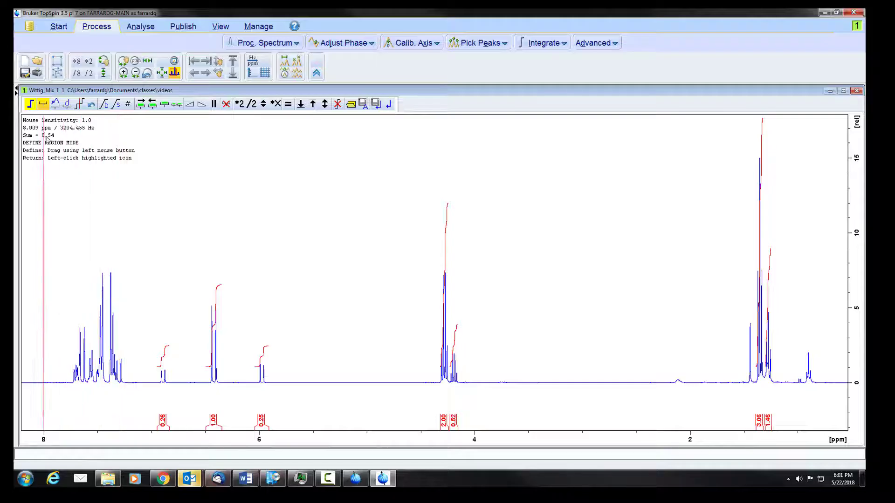
Integrate the aromatic multiplets near 7.65 and 7.45 ppm in the 7.7–7.3 ppm region.
drag(36, 312, 145, 324)
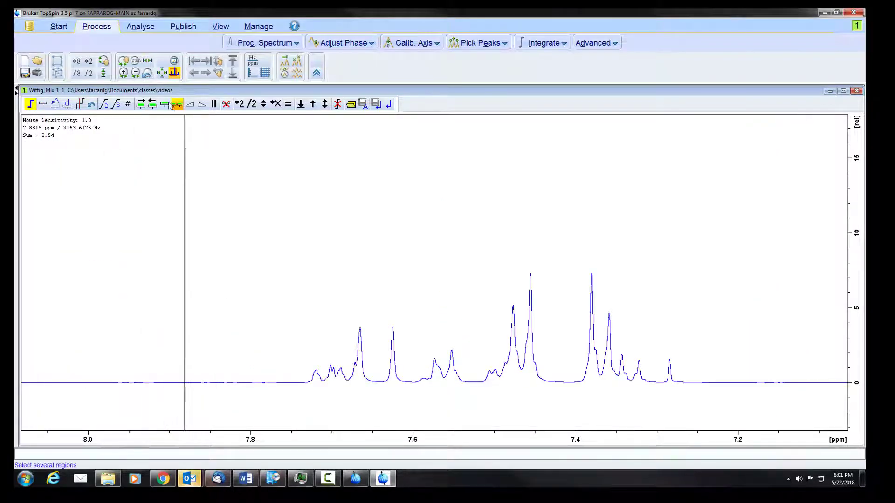
click(43, 104)
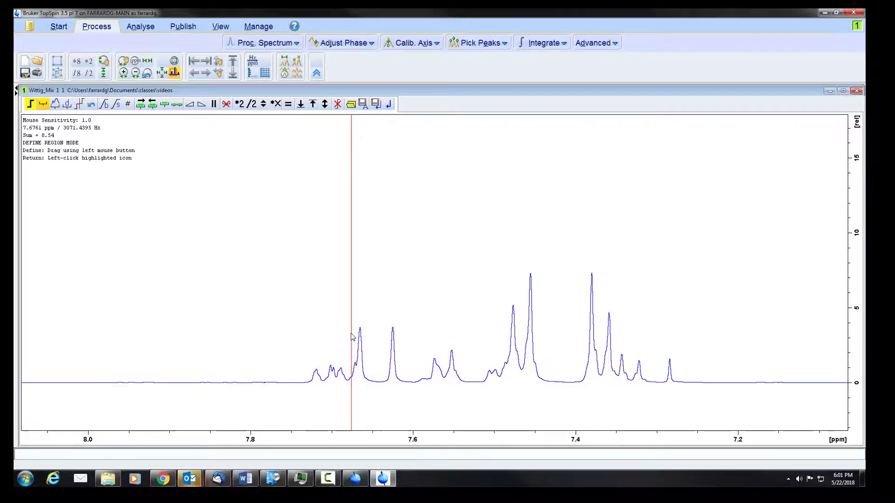
drag(352, 336, 410, 336)
drag(499, 338, 617, 343)
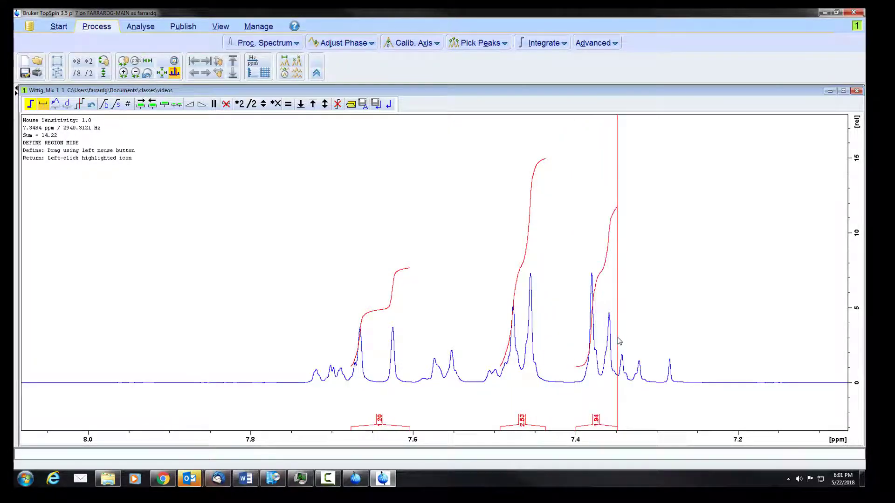
click(148, 74)
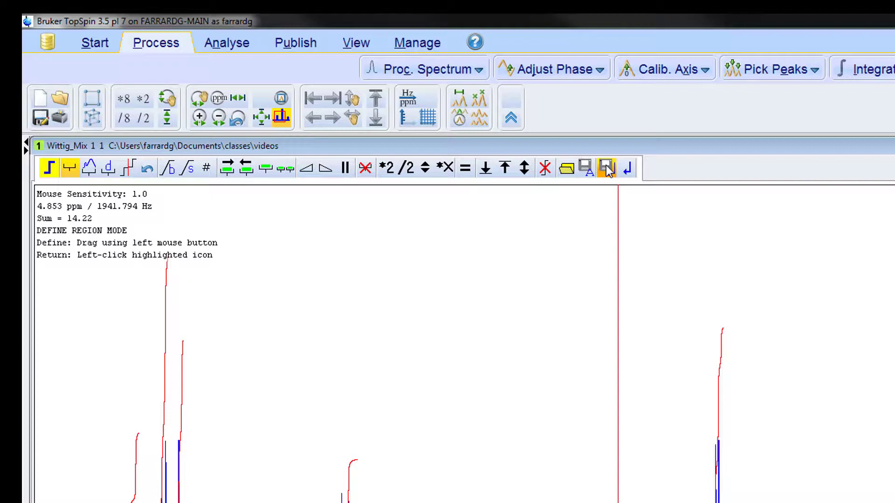
Save all integral regions, leave integration mode, and show the Publish options.
click(607, 169)
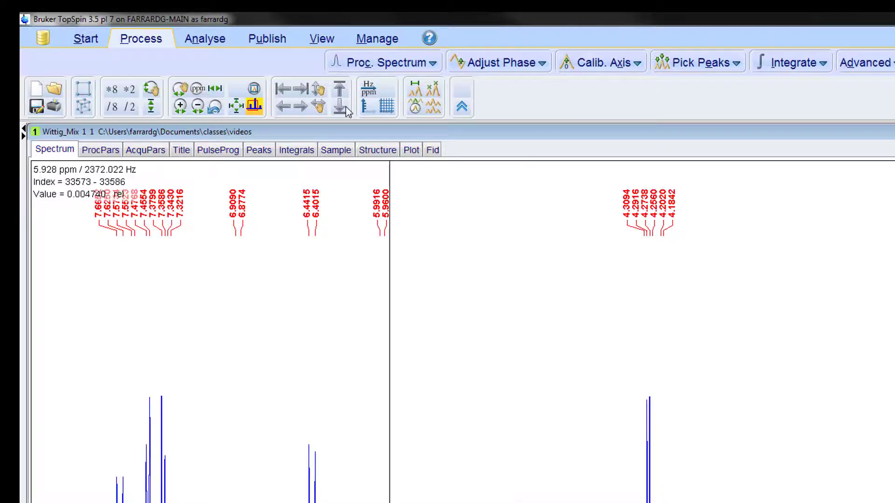
click(266, 40)
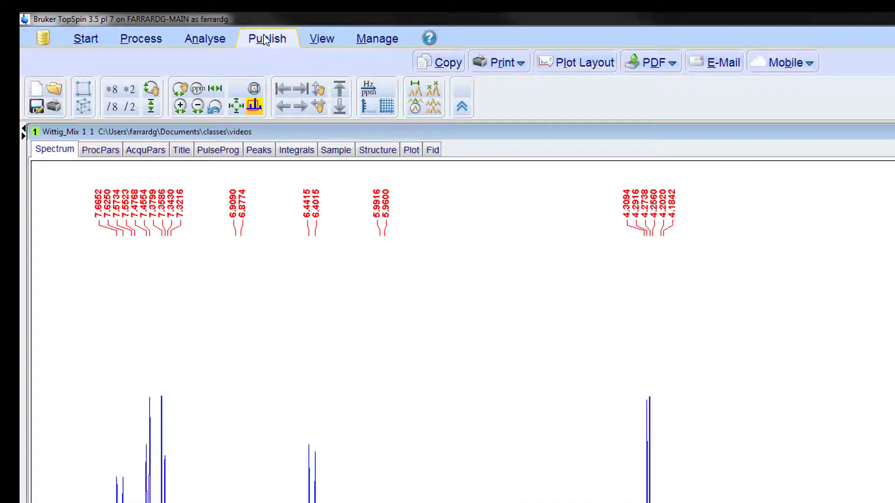
Copy the spectrum into Word with Keep Source Formatting, replacing the old picture, then minimize Word.
click(441, 65)
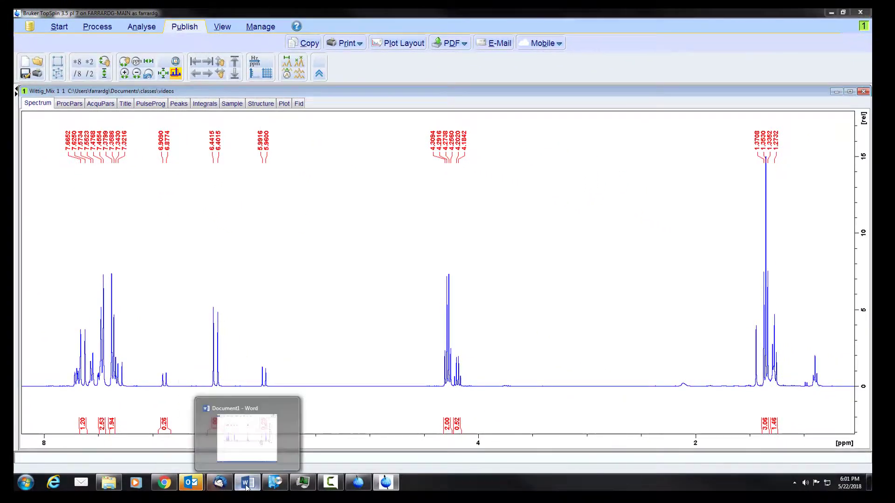
click(247, 485)
click(384, 172)
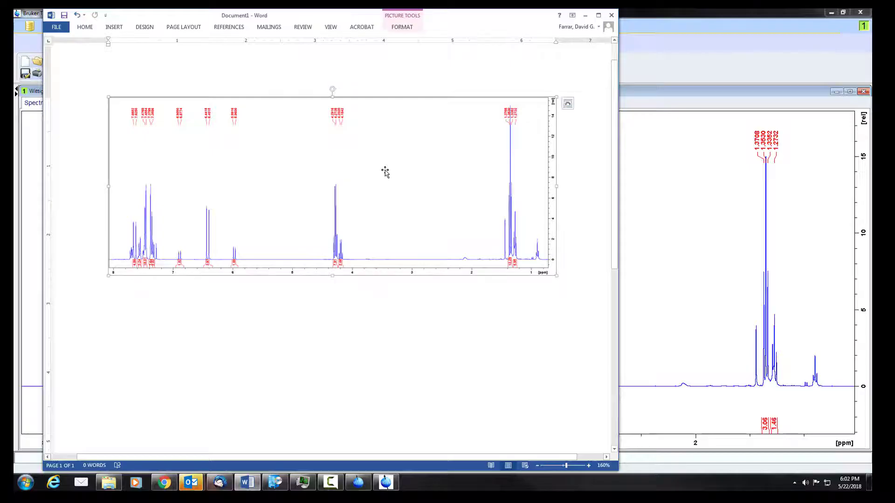
key(Delete)
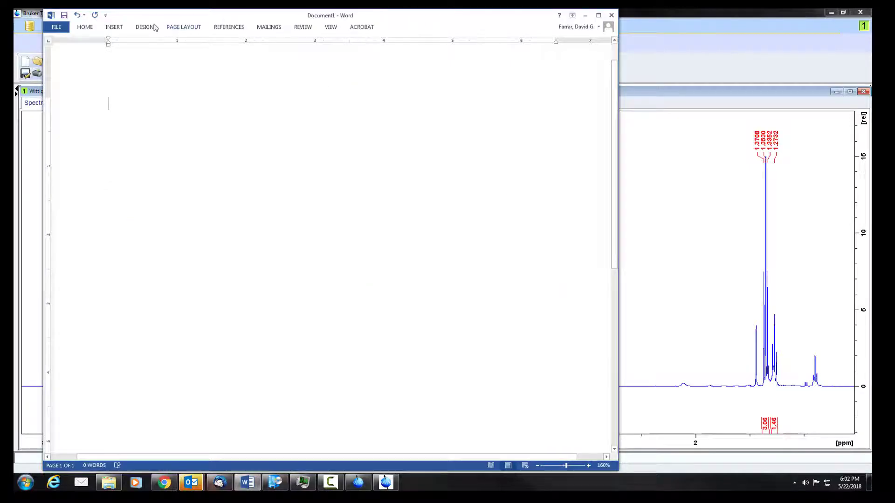
right_click(218, 145)
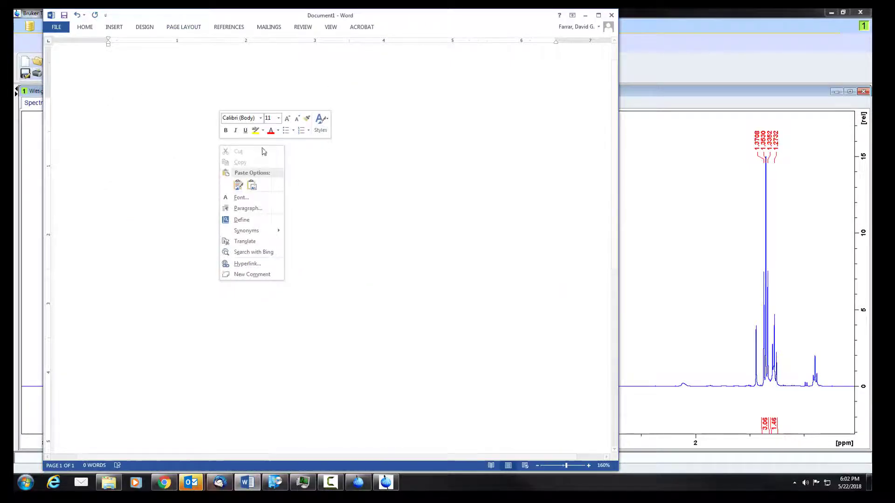
click(236, 188)
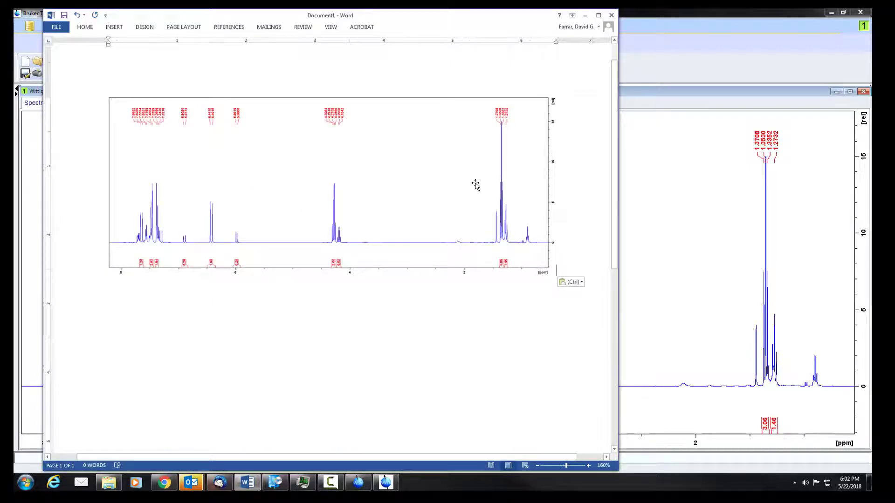
click(585, 17)
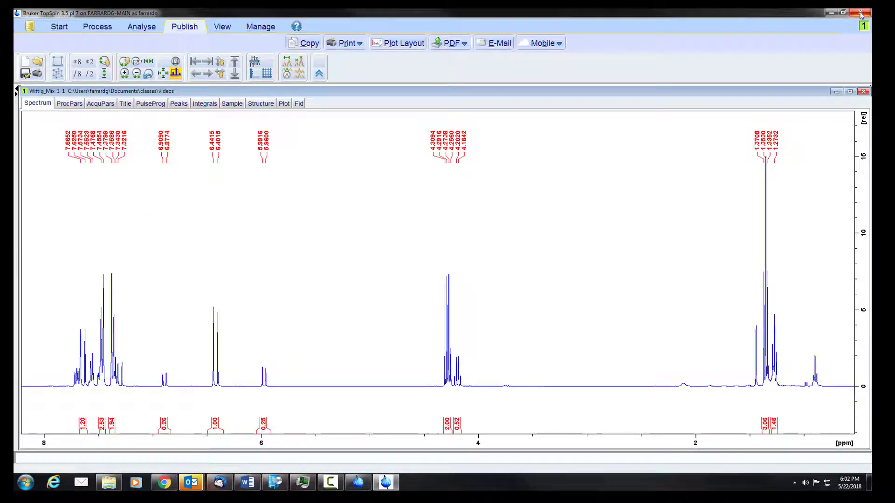
Exit TopSpin and dismiss the Outlook reminders.
click(861, 13)
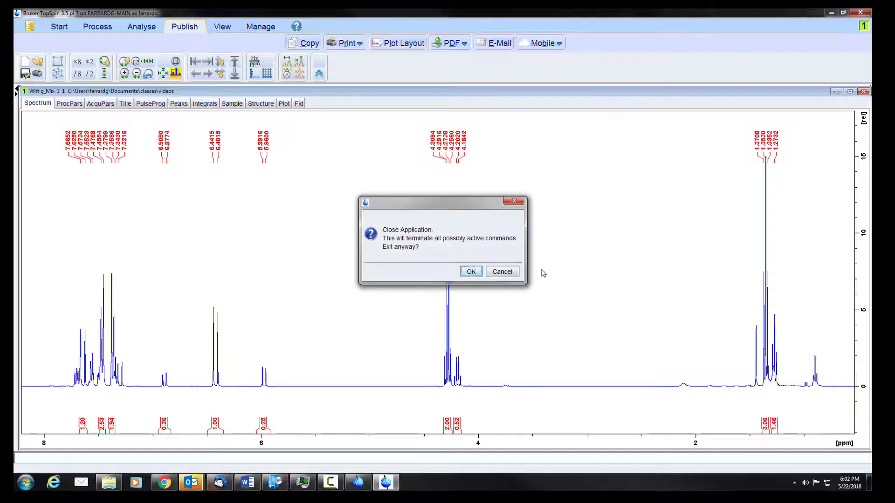
click(471, 272)
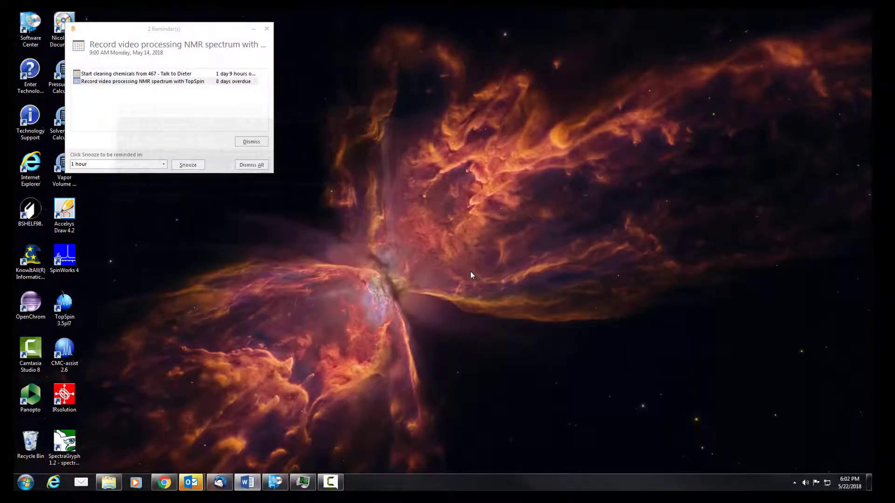
click(255, 30)
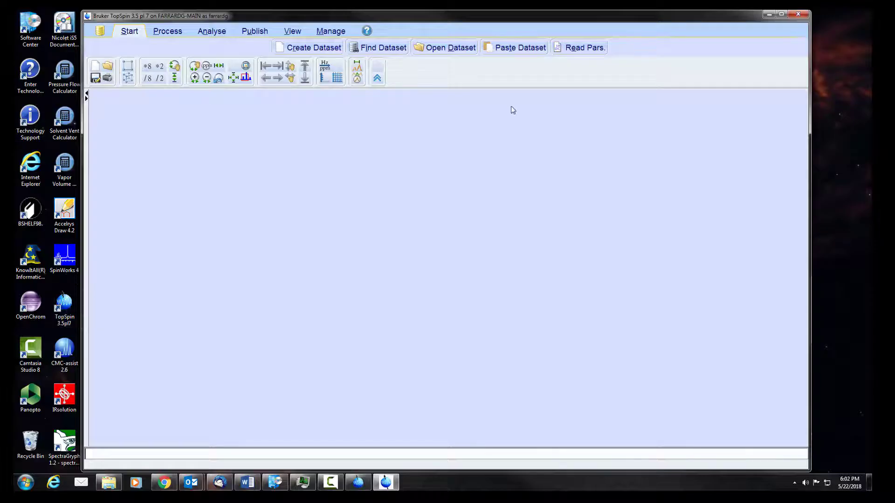
Open experiment 1 of Wittig_Mix from Documents > classes > videos in a maximized TopSpin.
click(782, 15)
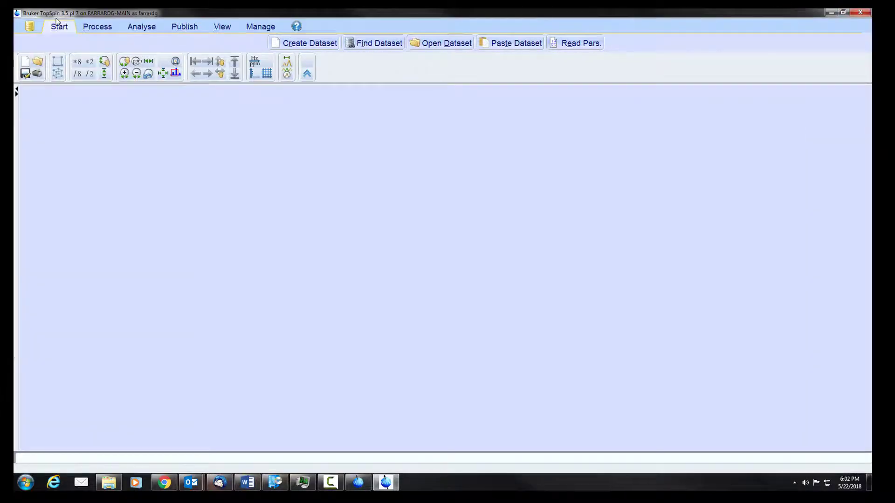
click(441, 44)
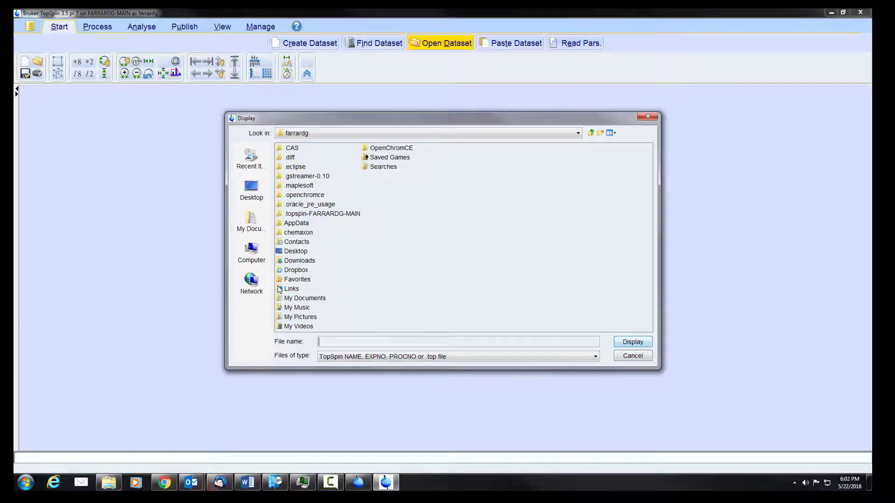
double_click(279, 301)
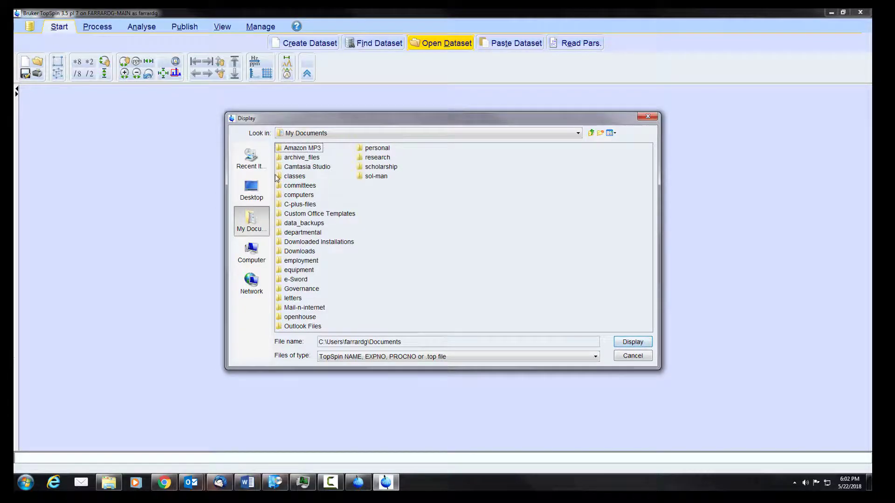
double_click(276, 177)
double_click(278, 289)
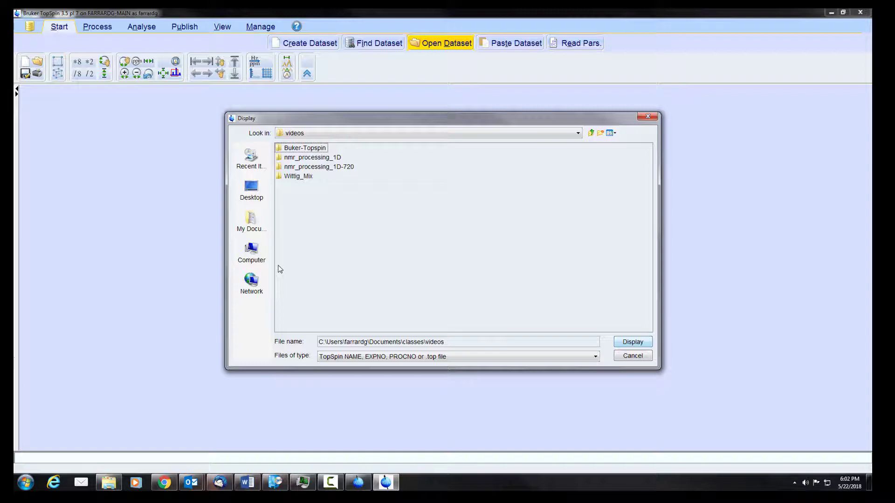
click(279, 179)
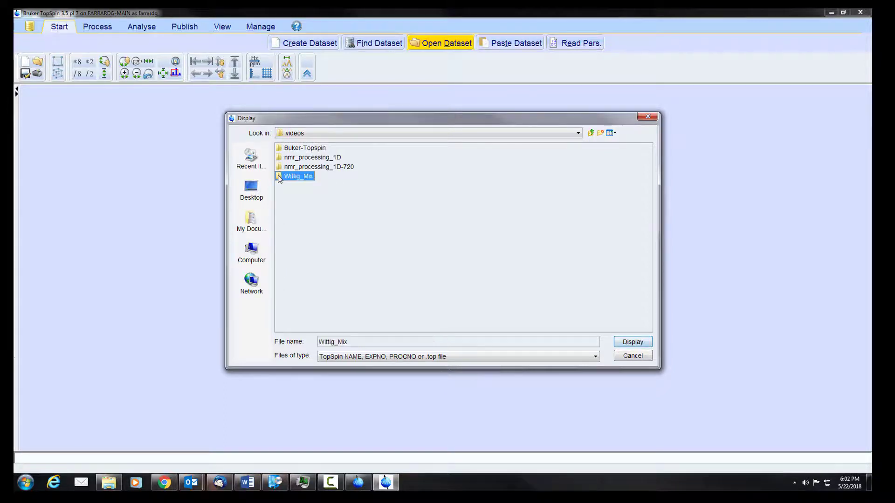
double_click(278, 179)
click(281, 148)
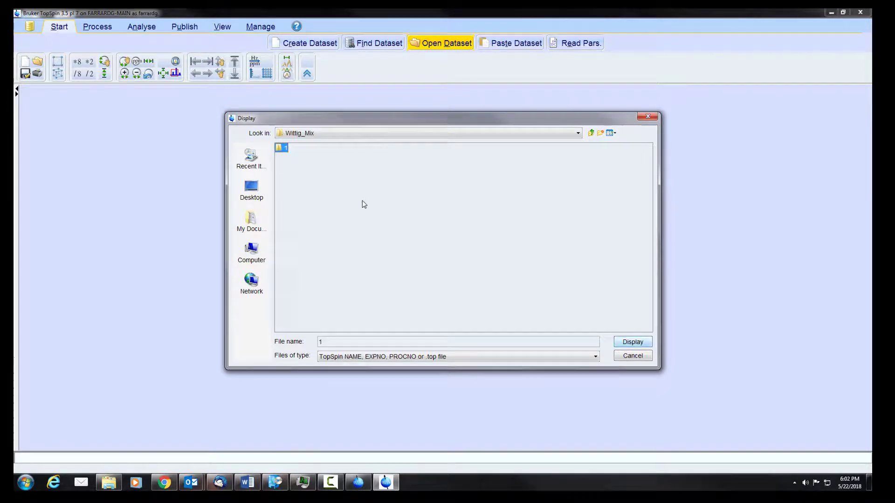
click(624, 341)
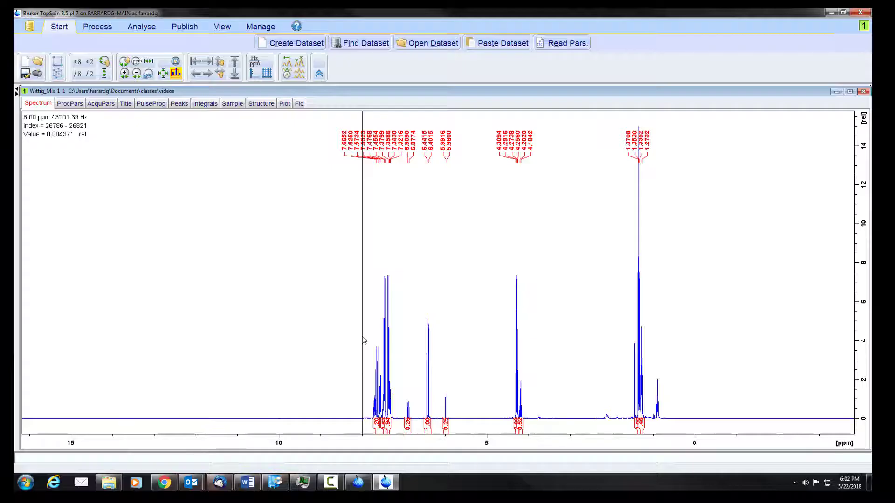
Zoom to the signal region below 8 ppm and raise the spectrum baseline slightly.
drag(364, 340, 670, 341)
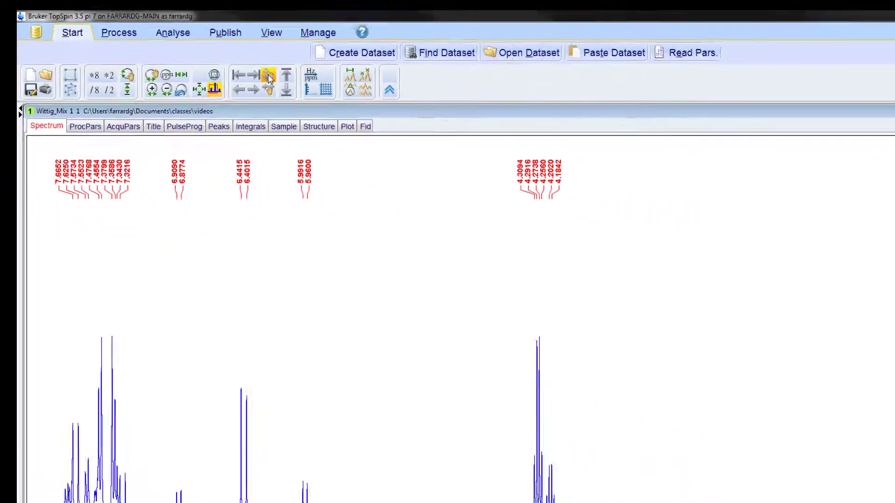
click(268, 76)
drag(512, 420, 512, 400)
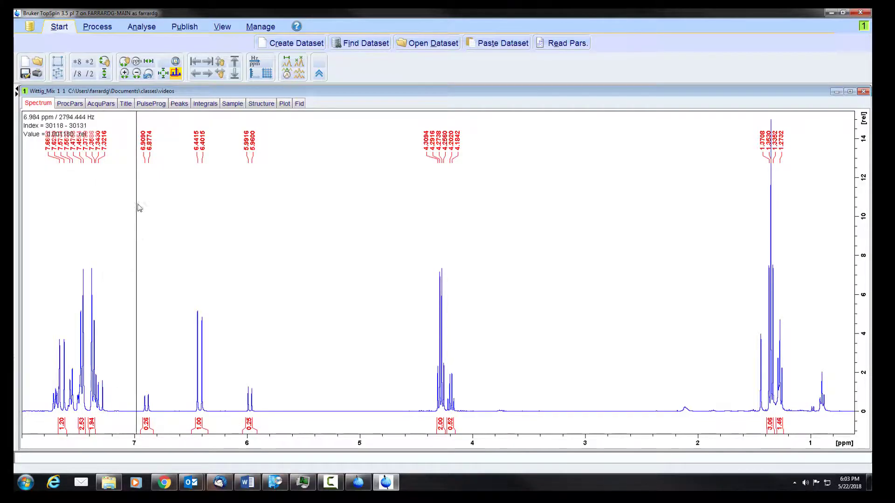
Add and save aromatic integrals near 7.57 ppm (0.84) and 7.33 ppm (0.51).
click(101, 29)
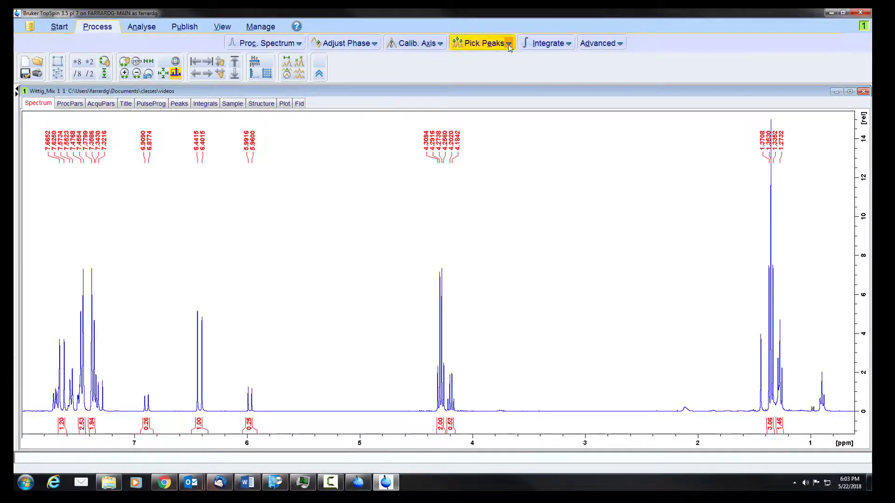
click(535, 46)
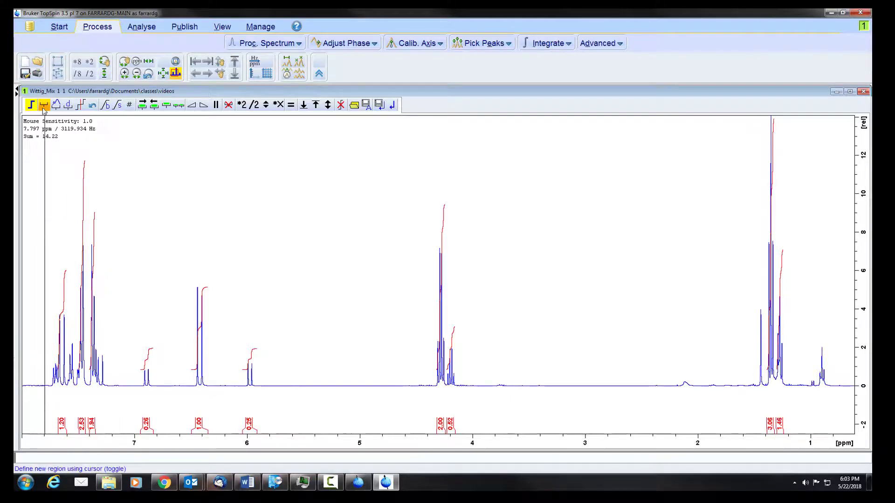
drag(36, 319, 84, 326)
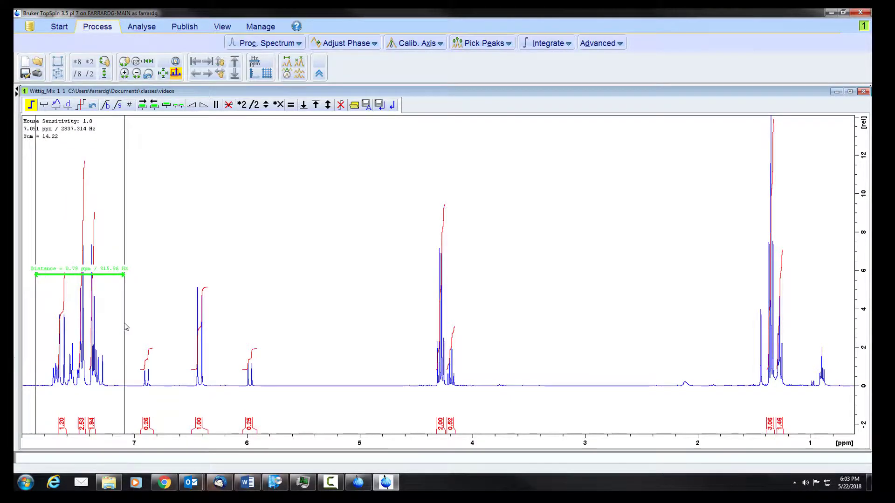
scroll(126, 329, up, 3)
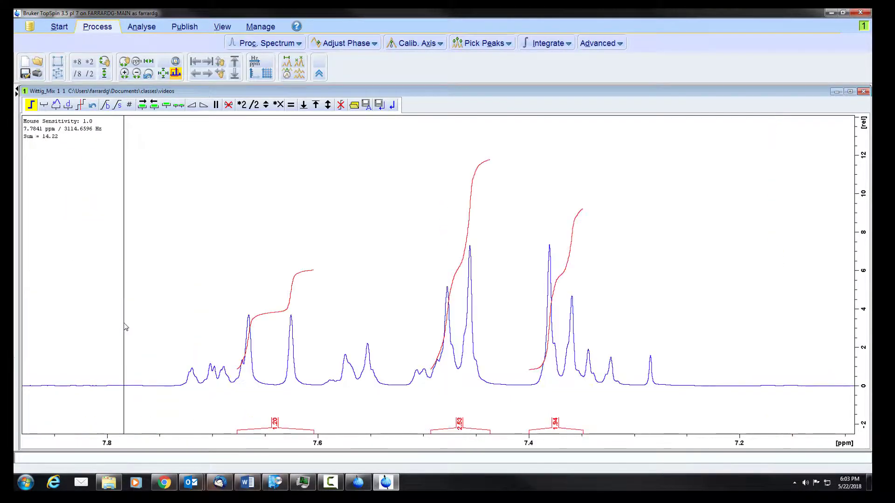
click(44, 105)
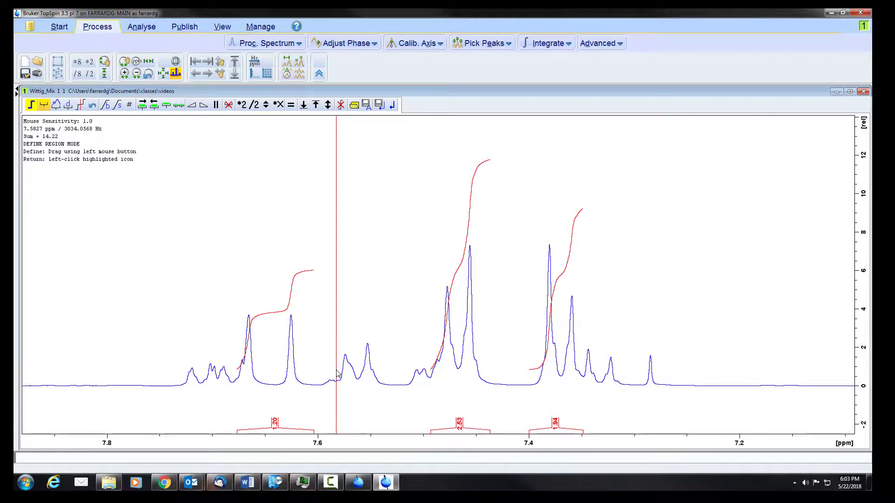
drag(336, 373, 385, 373)
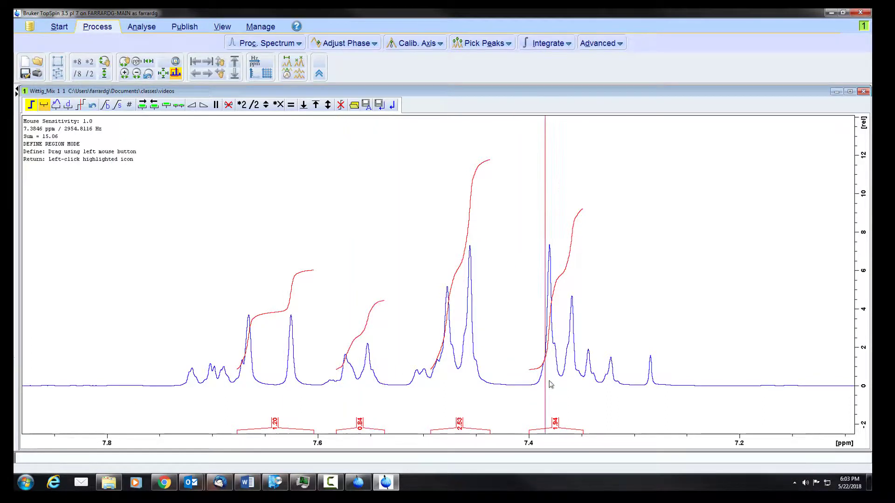
drag(584, 392, 621, 388)
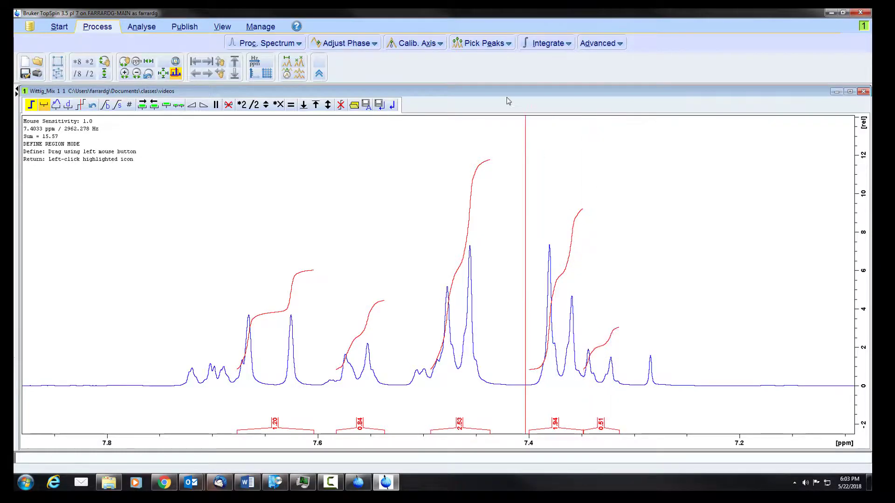
click(380, 105)
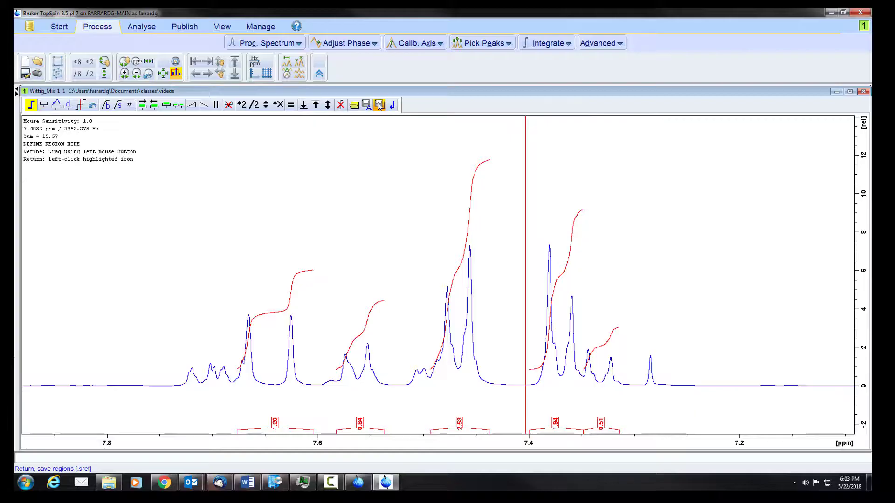
click(146, 74)
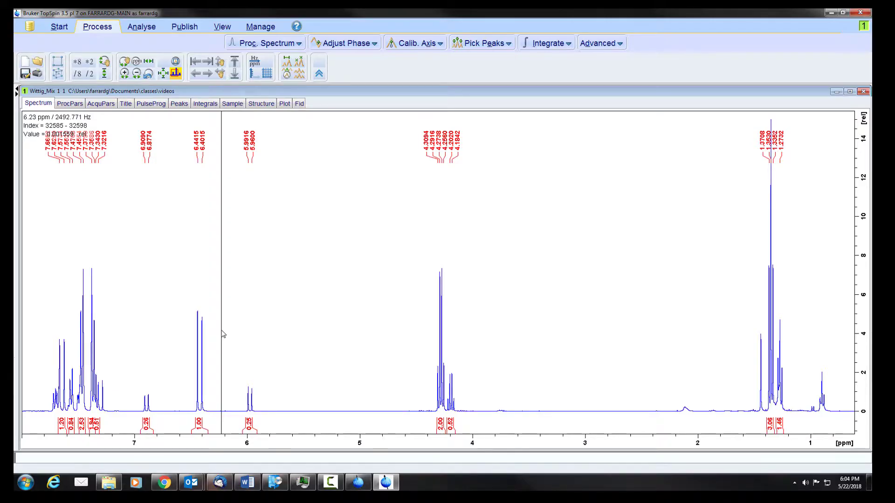
Replace the old Word picture with the updated spectrum using Ctrl+V, then minimize Word.
click(184, 27)
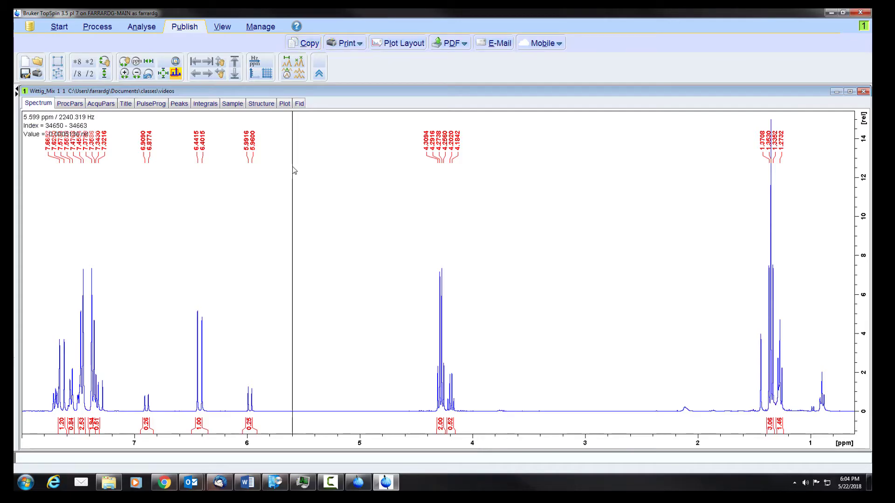
click(247, 482)
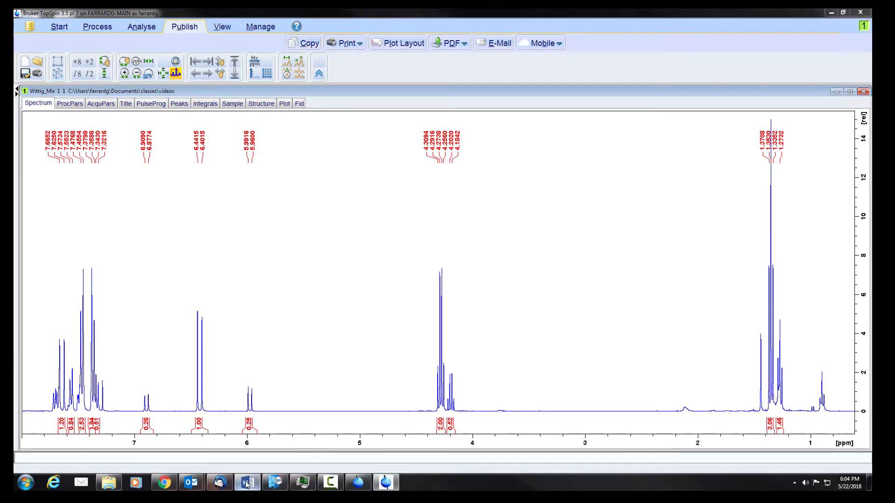
click(325, 175)
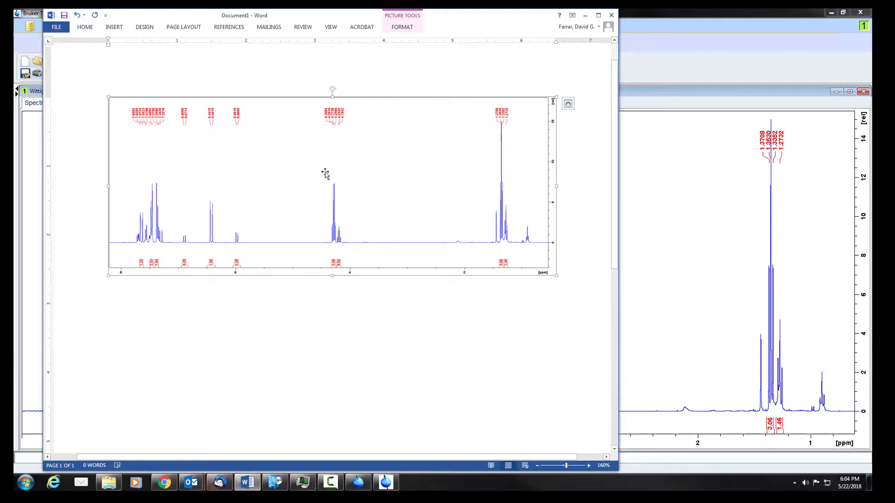
key(Delete)
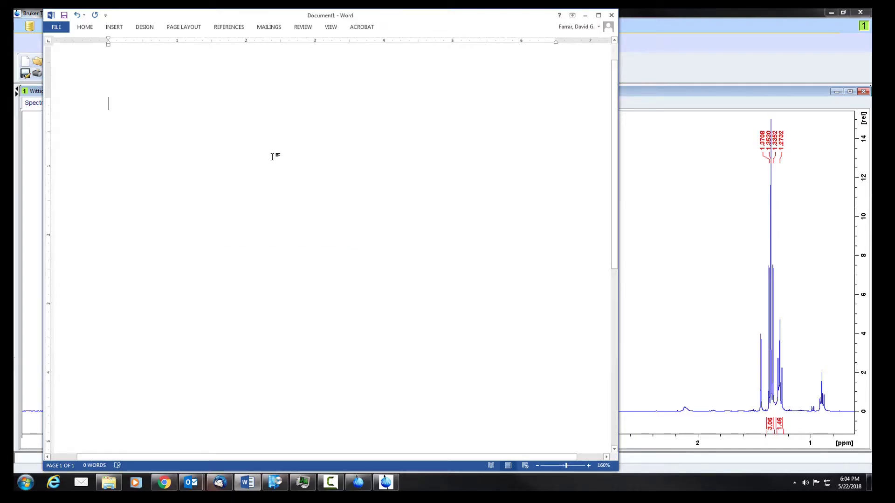
key(ctrl+v)
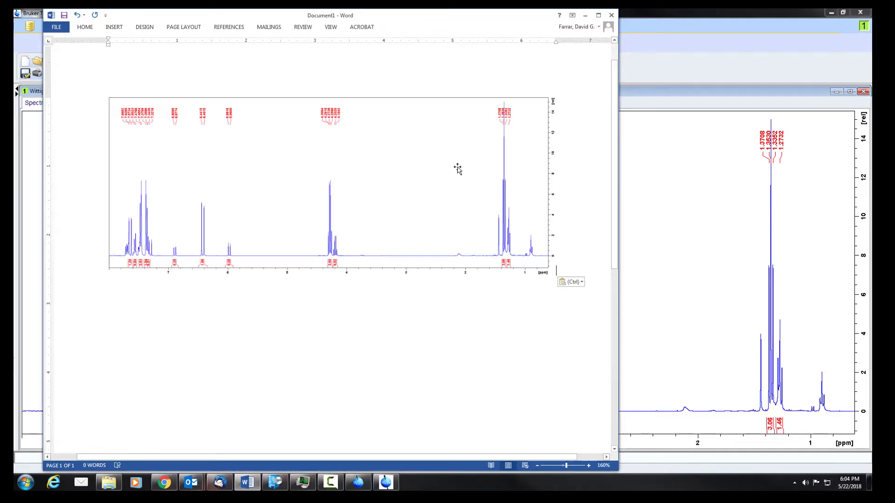
click(586, 17)
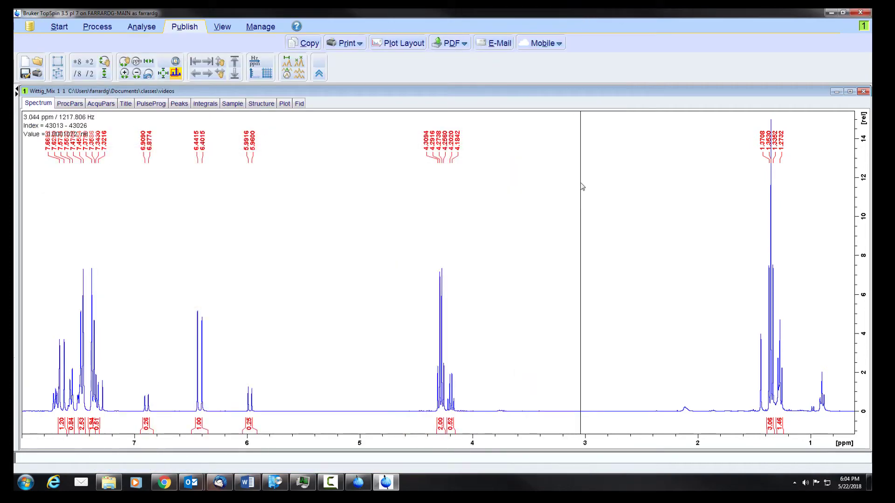